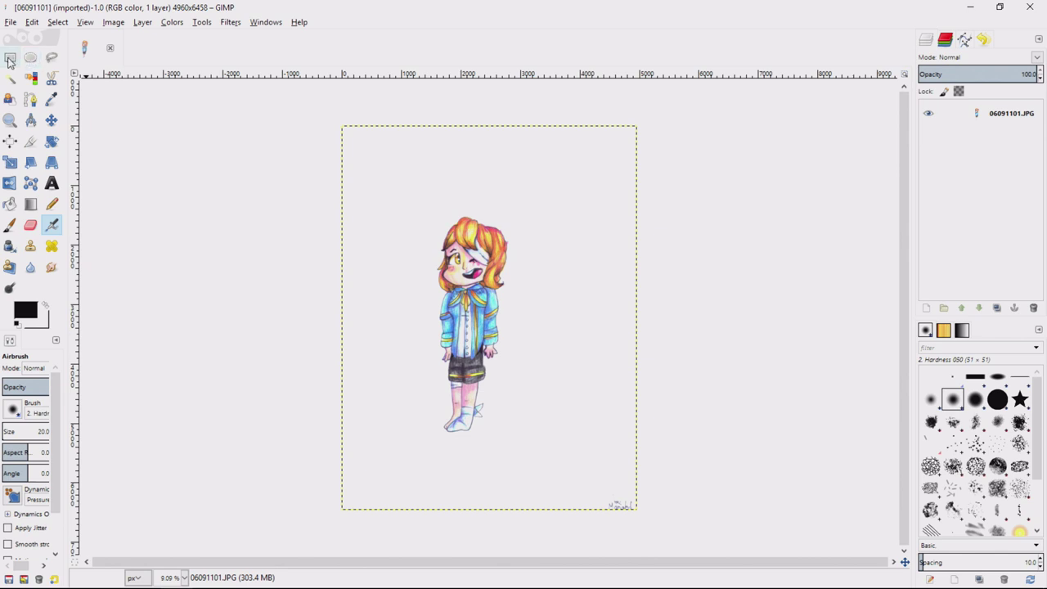
- Draw a 1:1 rectangle selection, about 1430 px wide, framing the character's head
{"action": "left_click", "coordinate": [266, 22]}
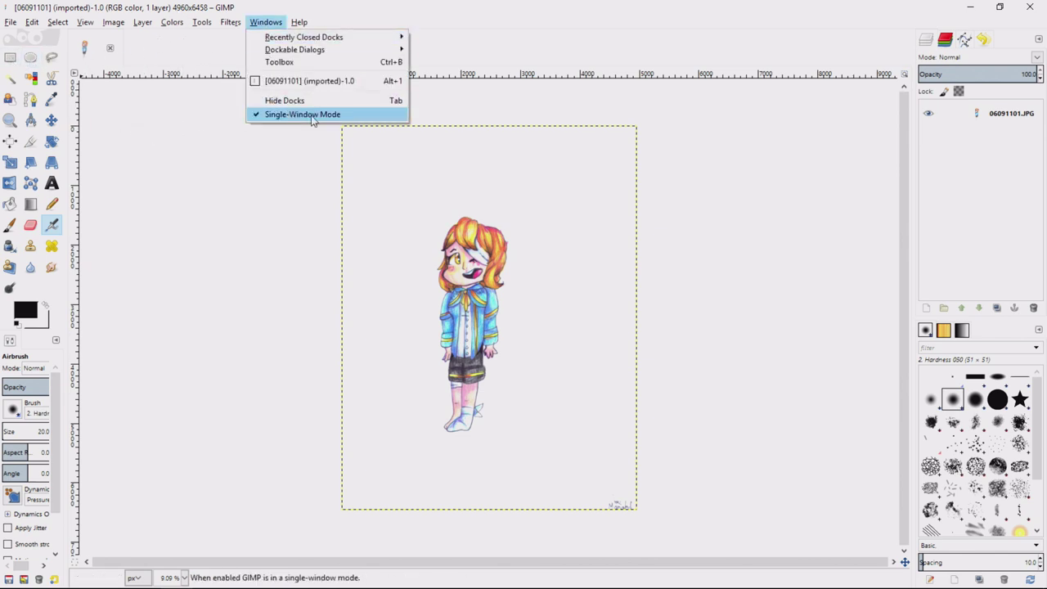
{"action": "left_click", "coordinate": [333, 18]}
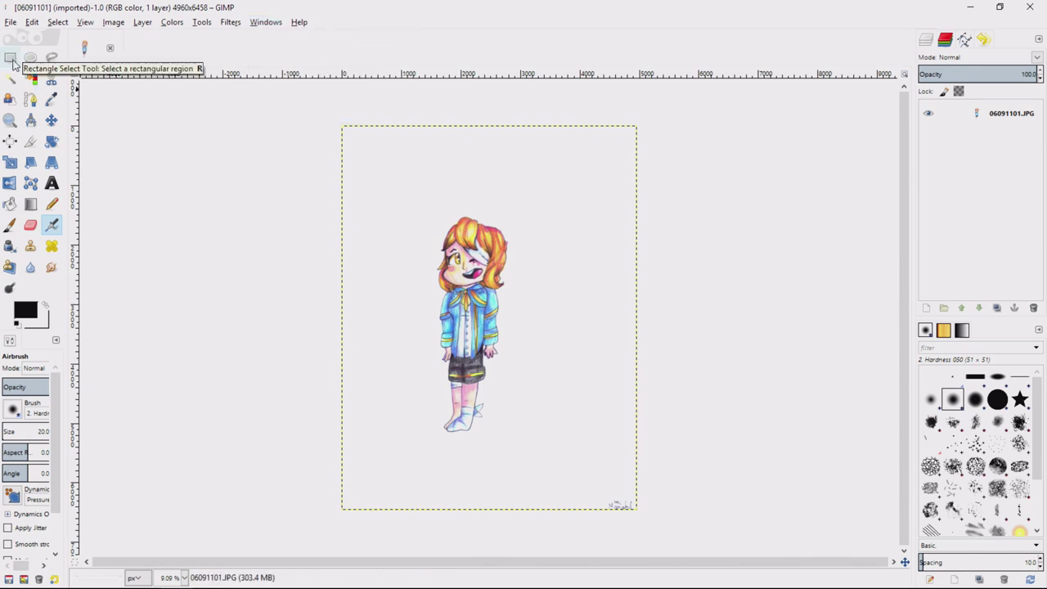
{"action": "left_click", "coordinate": [12, 59]}
{"action": "left_click_drag", "start_coordinate": [364, 212], "coordinate": [429, 430]}
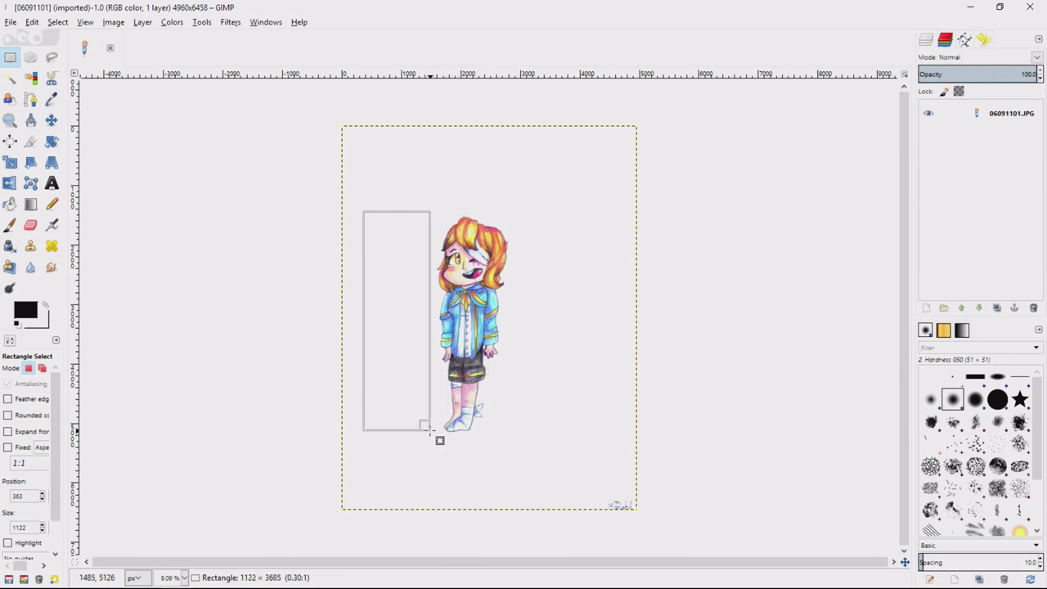
{"action": "left_click_drag", "start_coordinate": [430, 431], "coordinate": [434, 424]}
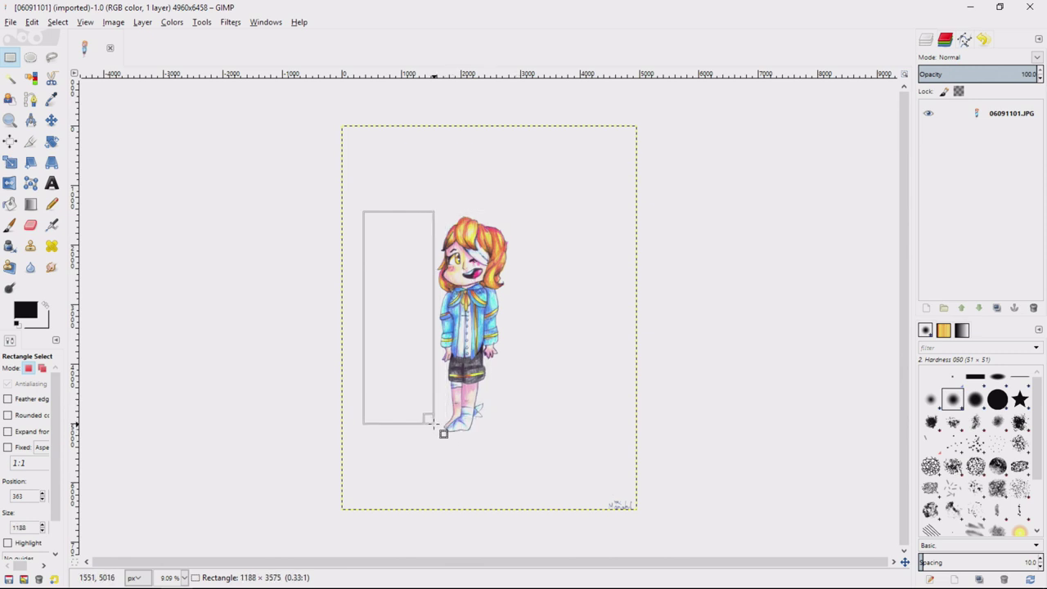
{"action": "key", "text": "shift"}
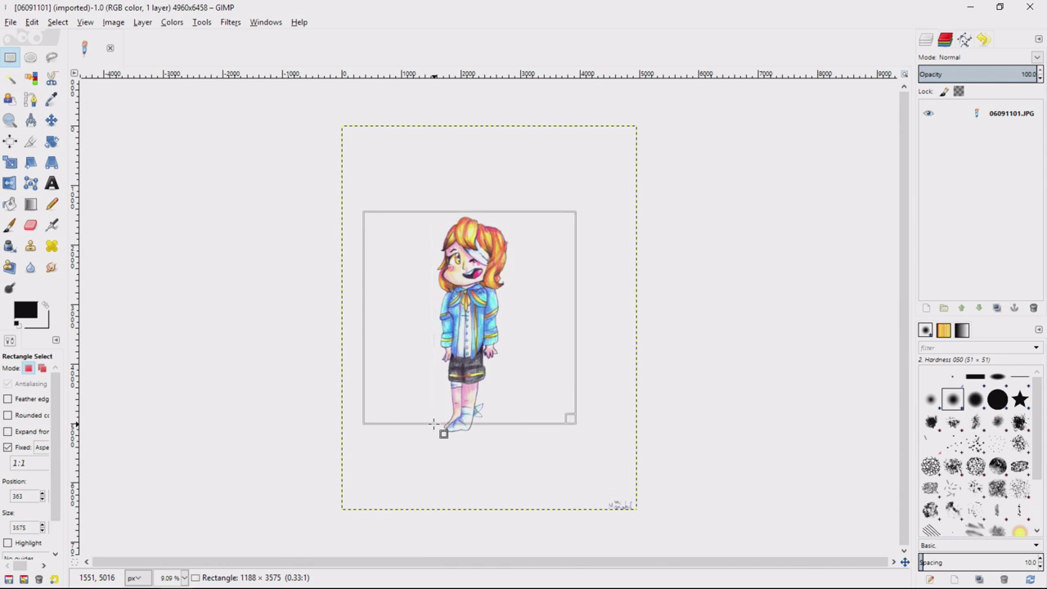
{"action": "left_click_drag", "start_coordinate": [434, 423], "coordinate": [474, 261]}
- Zoom in and resize and reposition the square selection around the character's face
{"action": "key", "text": "plus"}
{"action": "key", "text": "plus"}
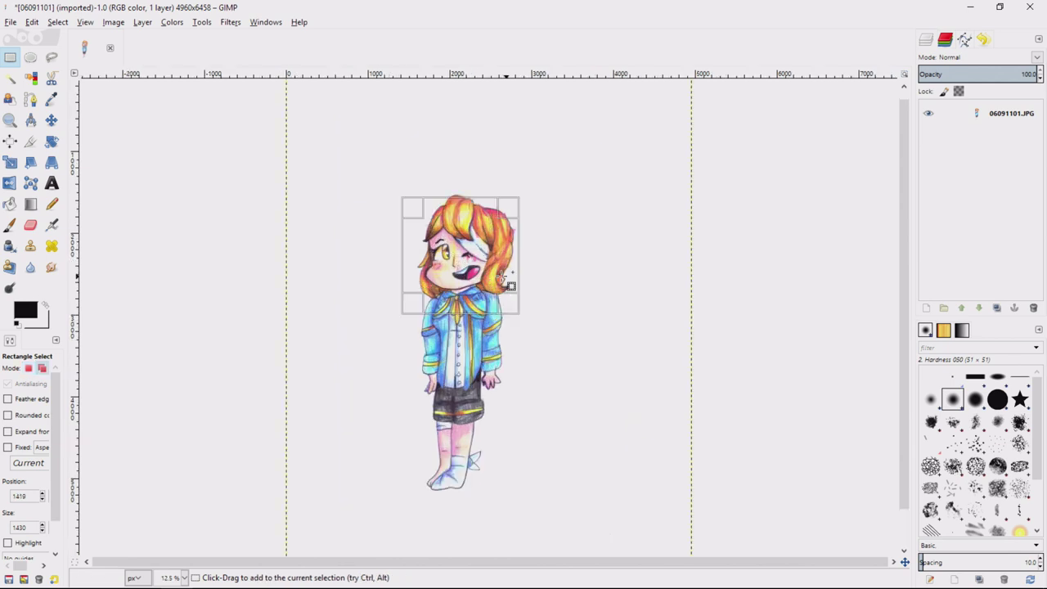
{"action": "scroll", "coordinate": [495, 260], "scroll_direction": "up", "scroll_amount": 1}
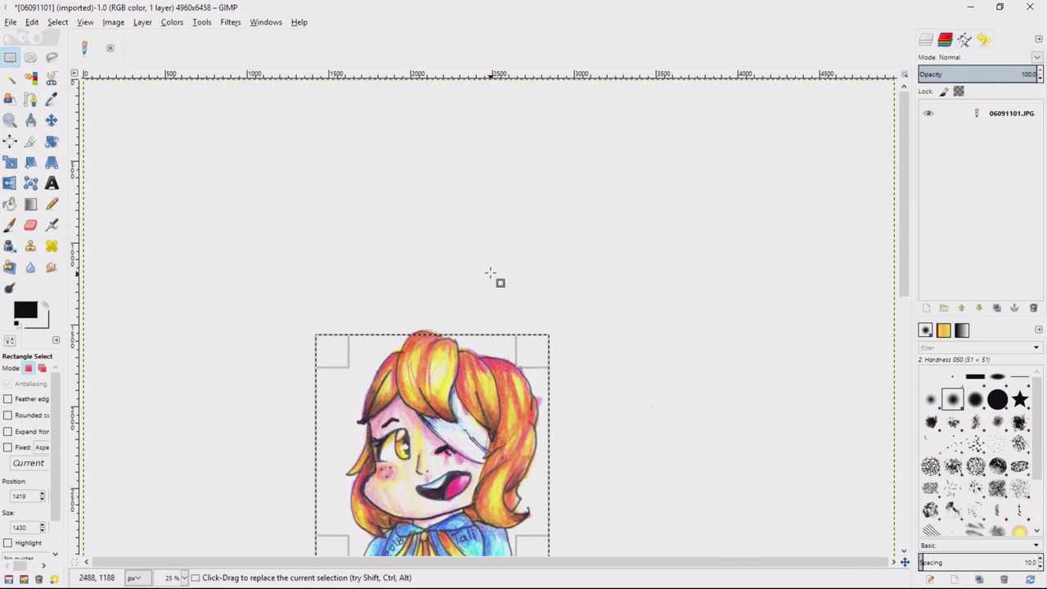
{"action": "scroll", "coordinate": [490, 272], "scroll_direction": "down", "scroll_amount": 3}
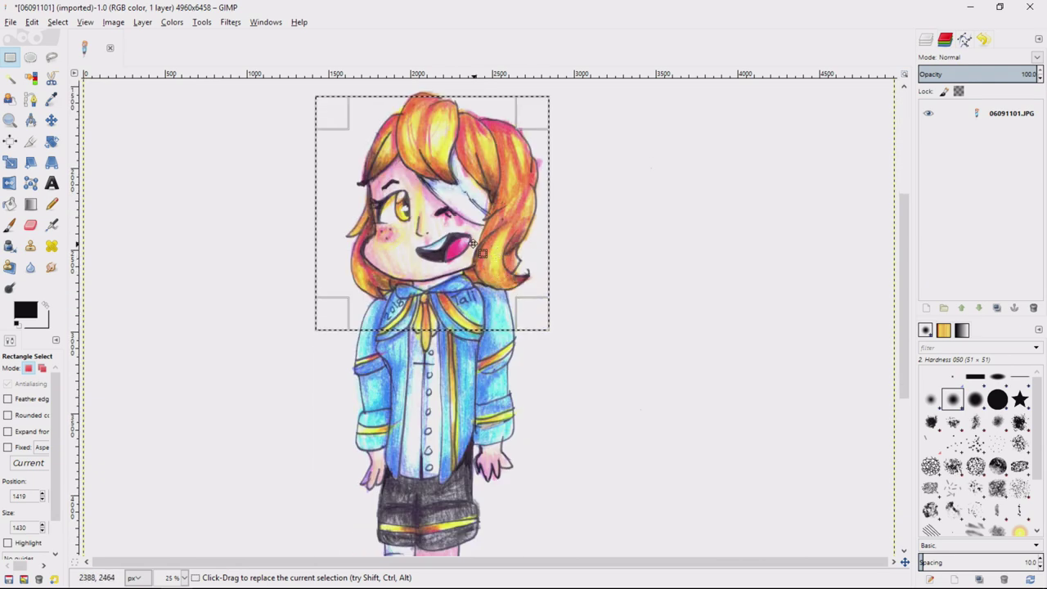
{"action": "left_click_drag", "start_coordinate": [532, 311], "coordinate": [451, 336]}
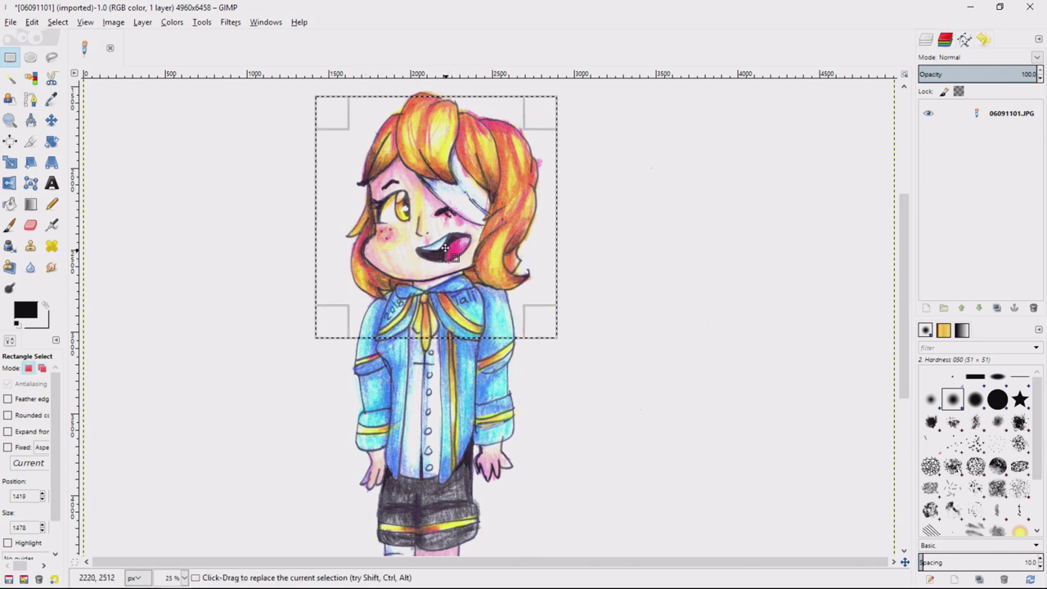
{"action": "mouse_move", "coordinate": [444, 238]}
{"action": "left_mouse_down"}
{"action": "mouse_move", "coordinate": [439, 226]}
{"action": "mouse_move", "coordinate": [440, 245]}
{"action": "mouse_move", "coordinate": [444, 237]}
{"action": "left_mouse_up"}
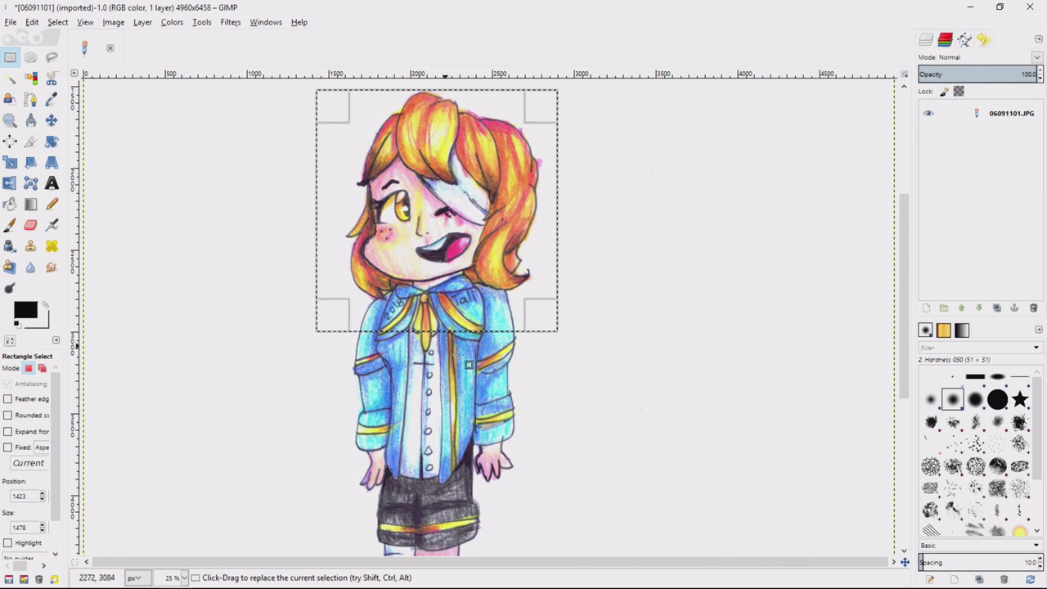
{"action": "left_click_drag", "start_coordinate": [440, 198], "coordinate": [451, 213]}
- Crop the image to the selection, leaving a 1478 × 1478 px portrait
{"action": "right_click", "coordinate": [400, 252]}
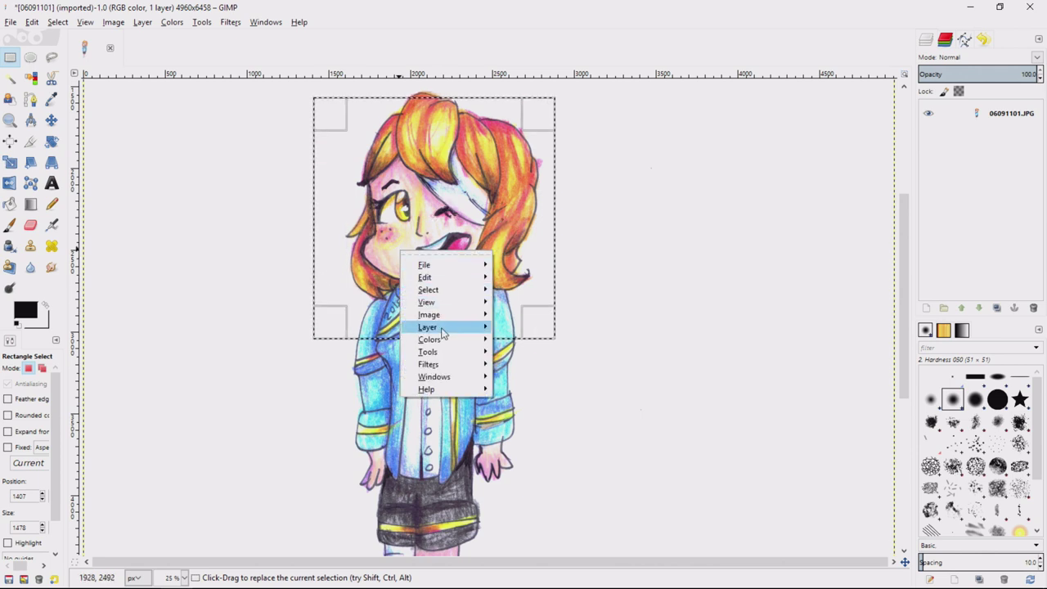
{"action": "mouse_move", "coordinate": [442, 315]}
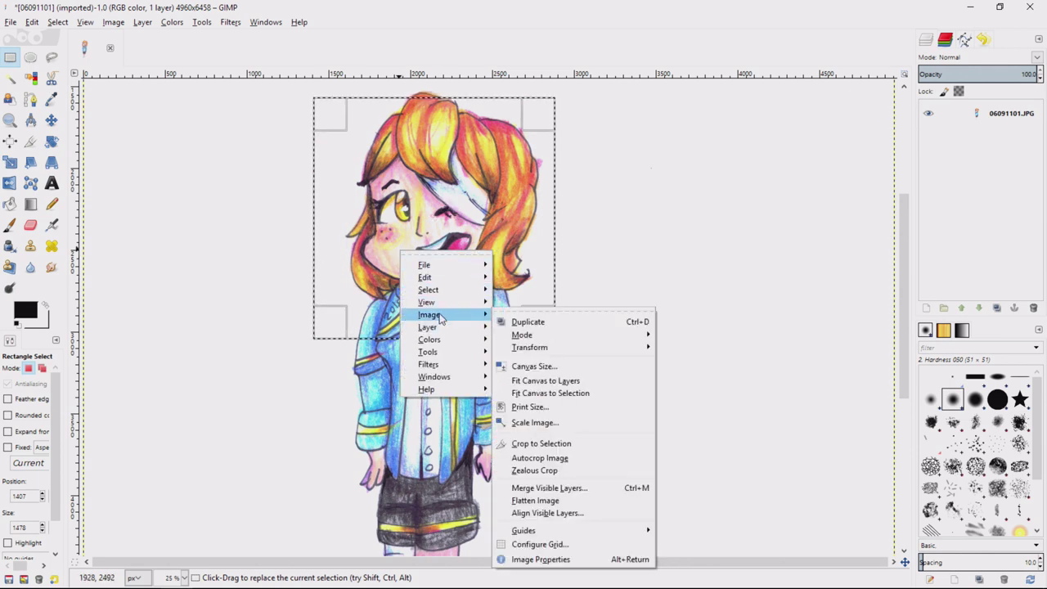
{"action": "left_click", "coordinate": [539, 446]}
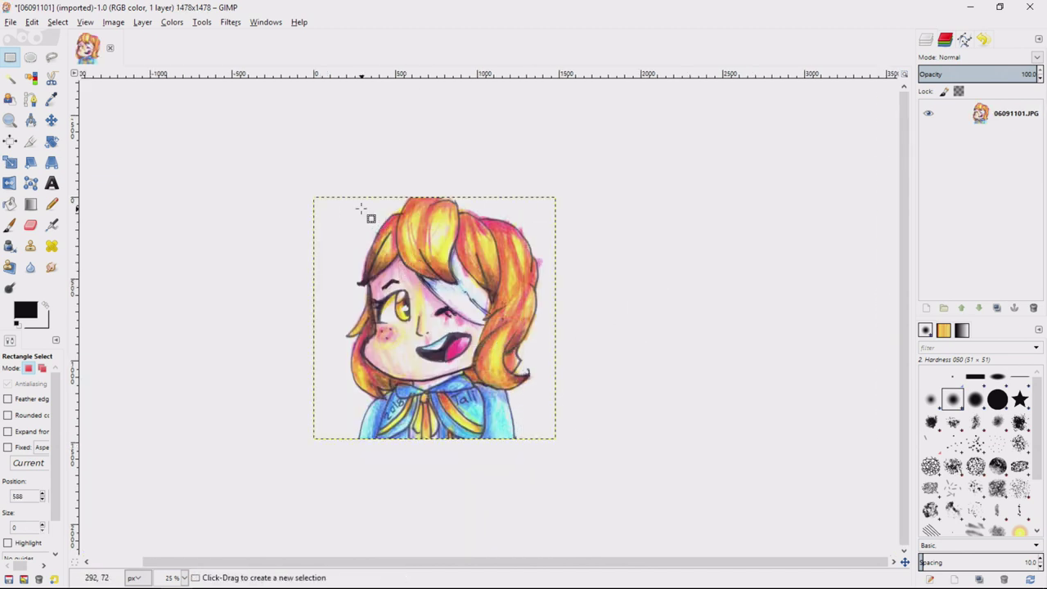
- Select all and shrink it into a smaller 1:1 square around the face
{"action": "key", "text": "ctrl+a"}
{"action": "left_click", "coordinate": [433, 286]}
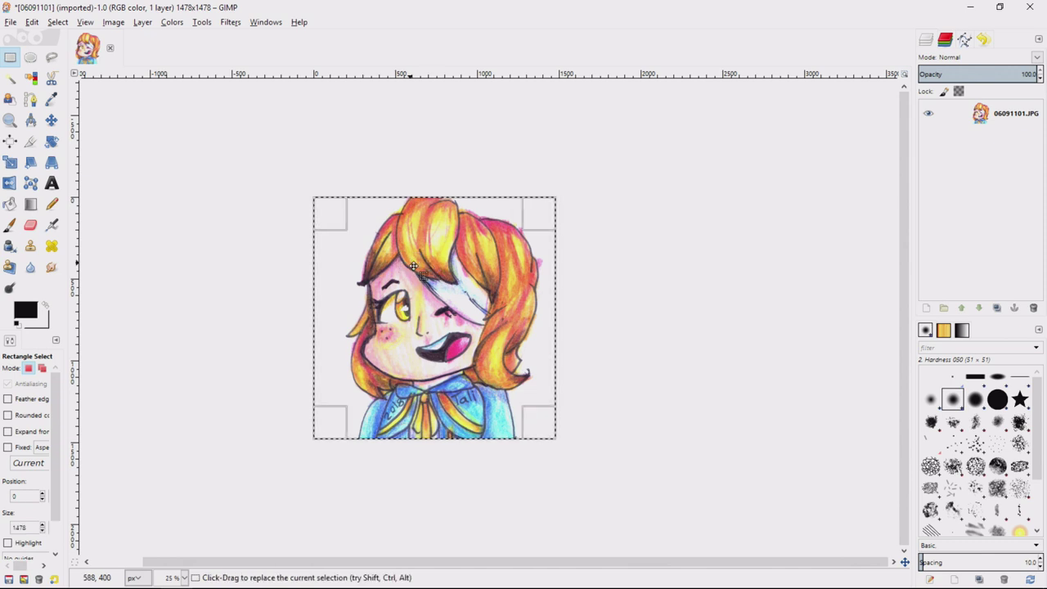
{"action": "left_click_drag", "start_coordinate": [348, 228], "coordinate": [424, 304]}
{"action": "left_click_drag", "start_coordinate": [494, 352], "coordinate": [451, 297]}
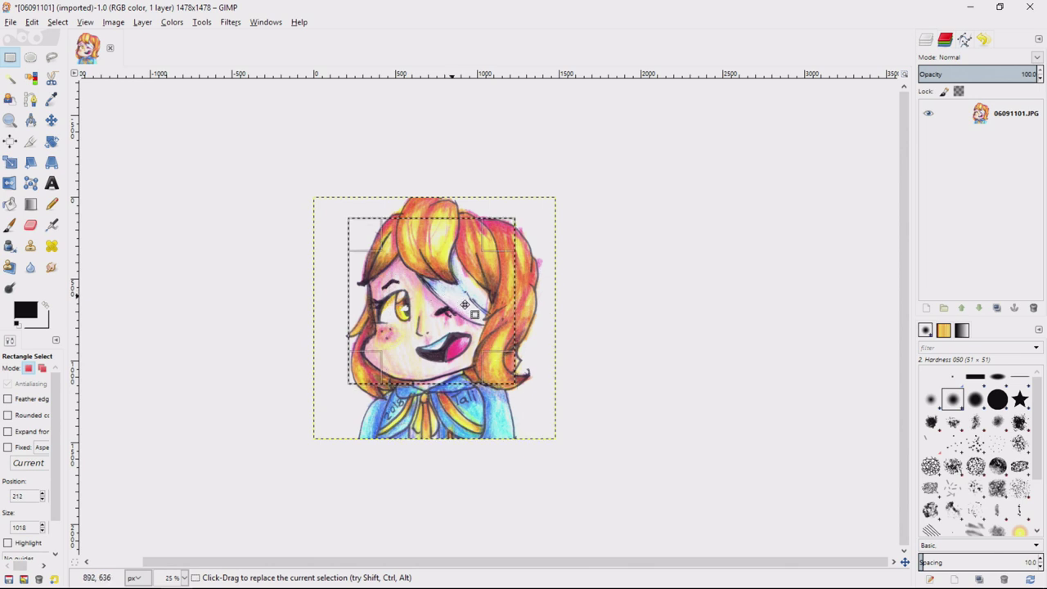
{"action": "left_click_drag", "start_coordinate": [494, 359], "coordinate": [524, 385]}
{"action": "key", "text": "shift"}
{"action": "key", "text": "shift"}
{"action": "left_click_drag", "start_coordinate": [454, 326], "coordinate": [449, 325]}
- Fine-tune the square selection's size and position around the face and shoulders
{"action": "right_click", "coordinate": [450, 328]}
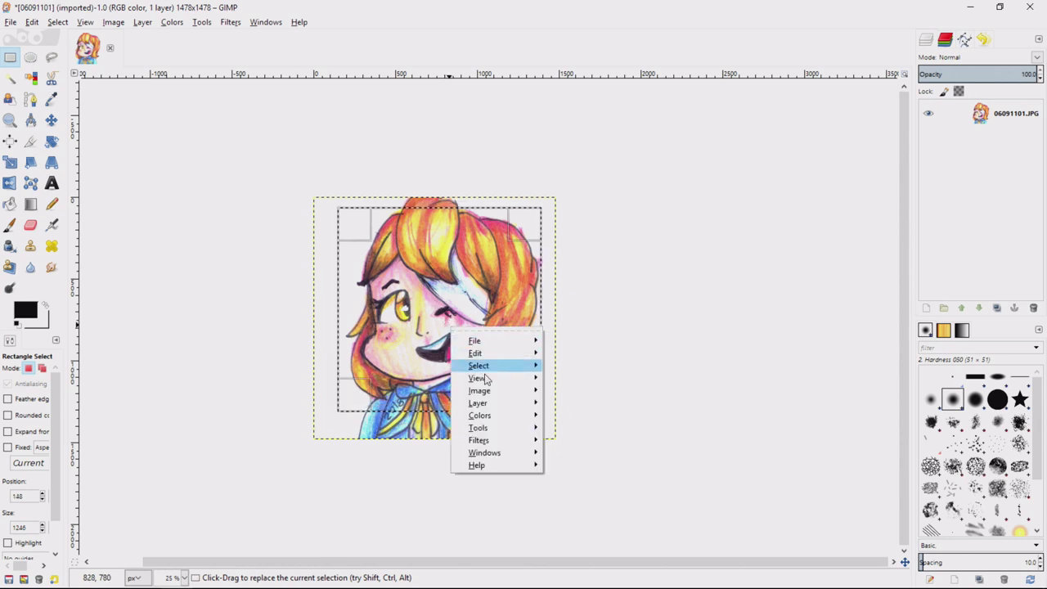
{"action": "mouse_move", "coordinate": [489, 395]}
{"action": "key", "text": "Escape"}
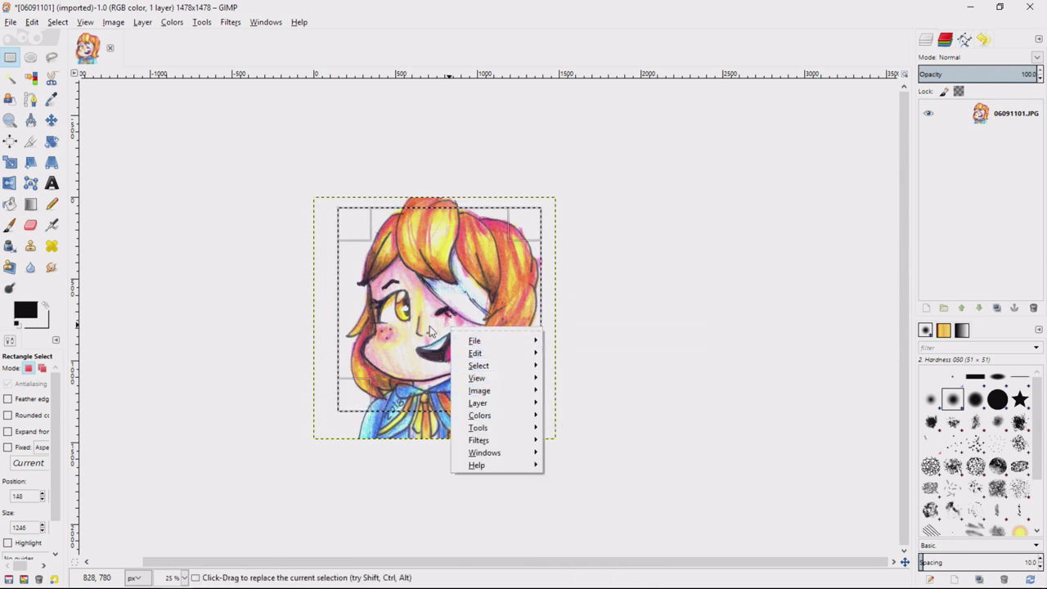
{"action": "key", "text": "Escape"}
{"action": "left_click_drag", "start_coordinate": [355, 396], "coordinate": [343, 409]}
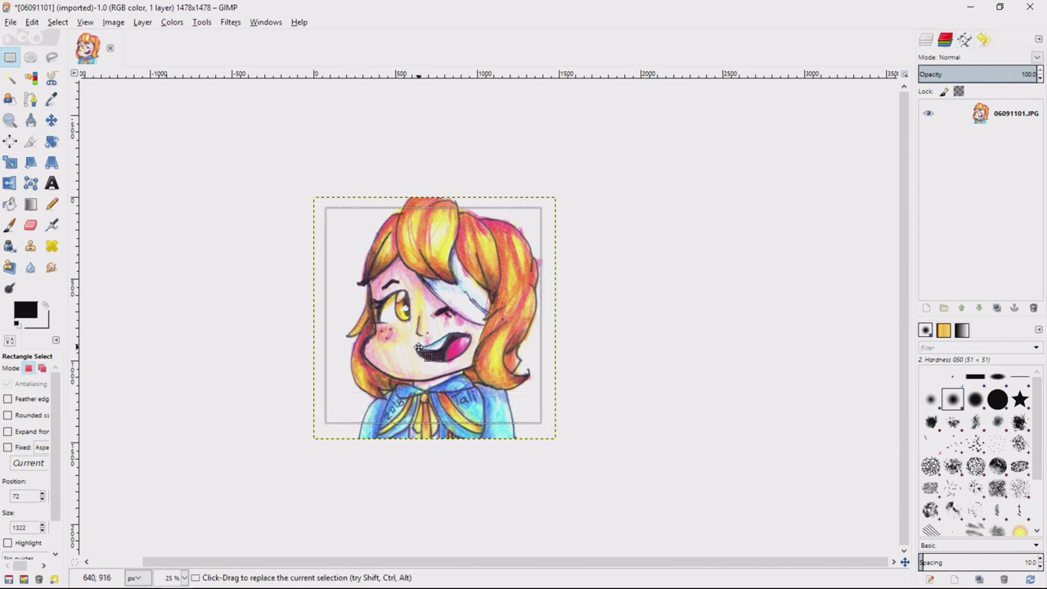
{"action": "left_click_drag", "start_coordinate": [414, 348], "coordinate": [420, 348]}
- Crop the image to the refined 1322 × 1322 square and clear the selection
{"action": "right_click", "coordinate": [455, 341]}
{"action": "mouse_move", "coordinate": [483, 403]}
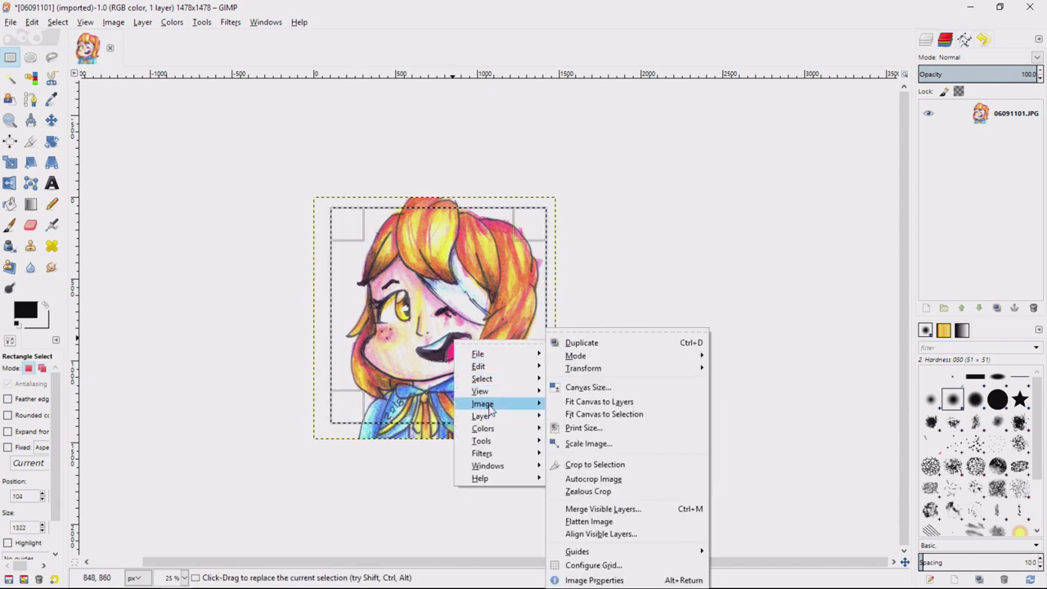
{"action": "left_click", "coordinate": [592, 464]}
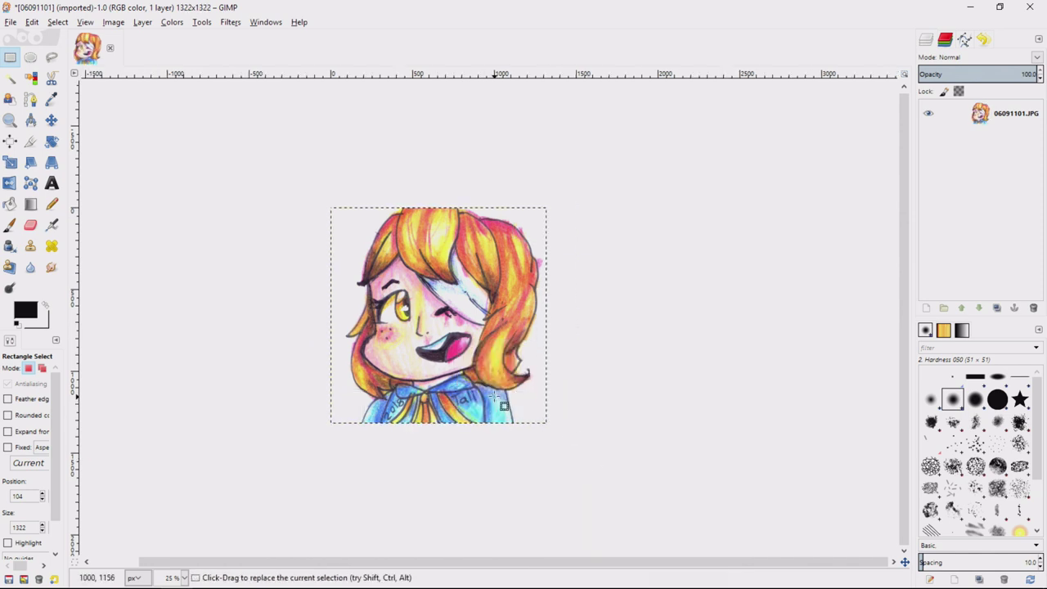
{"action": "left_click", "coordinate": [570, 374]}
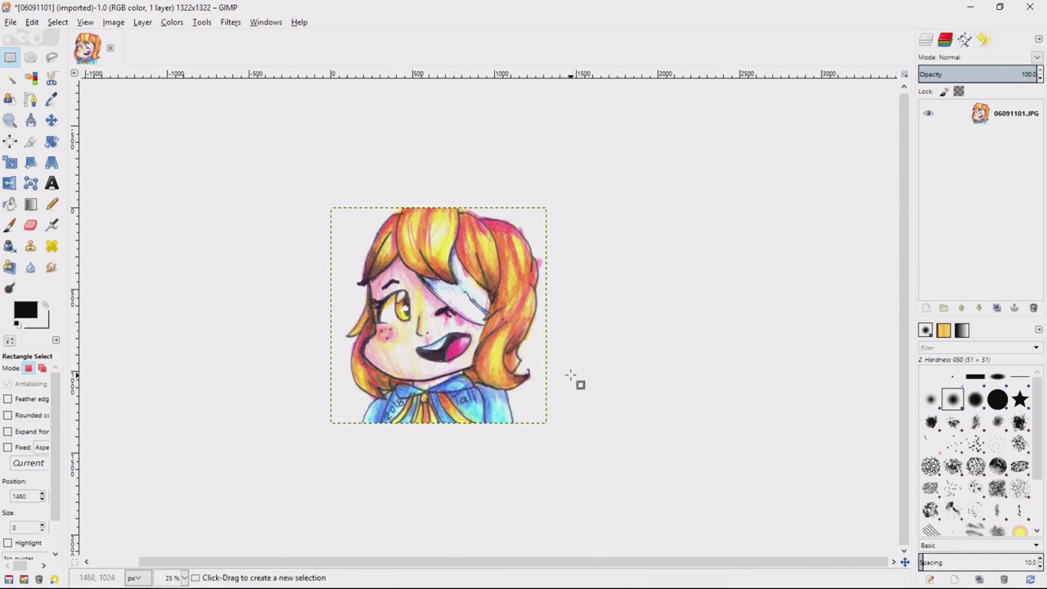
{"action": "right_click", "coordinate": [489, 346]}
- Open Levels and try different midtone gamma and white point values
{"action": "mouse_move", "coordinate": [534, 441]}
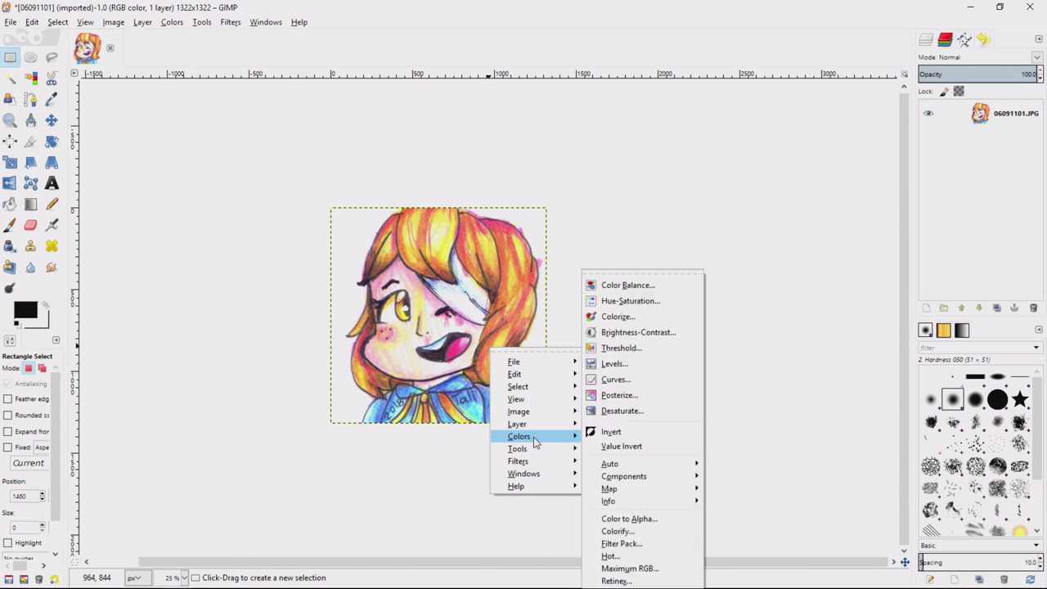
{"action": "left_click", "coordinate": [618, 367]}
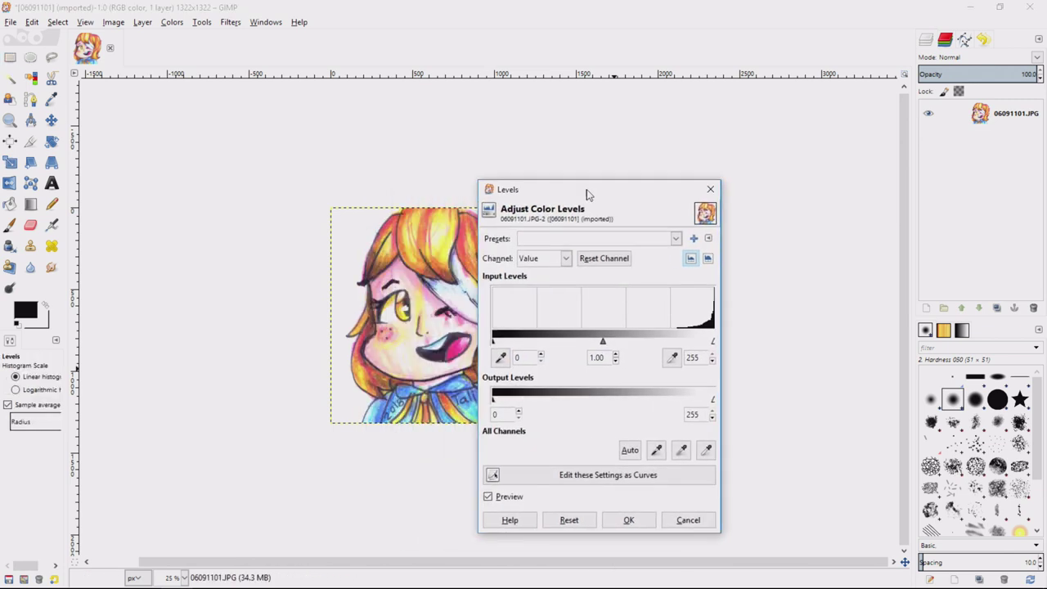
{"action": "left_click_drag", "start_coordinate": [586, 193], "coordinate": [669, 147]}
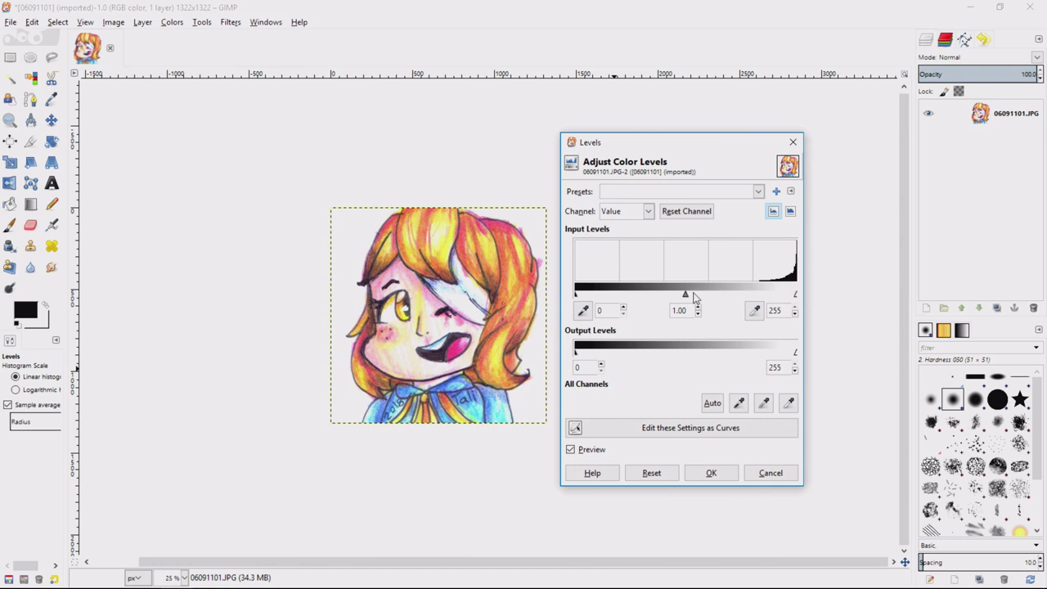
{"action": "mouse_move", "coordinate": [685, 295]}
{"action": "left_mouse_down"}
{"action": "mouse_move", "coordinate": [709, 296]}
{"action": "mouse_move", "coordinate": [663, 294]}
{"action": "mouse_move", "coordinate": [680, 294]}
{"action": "left_mouse_up"}
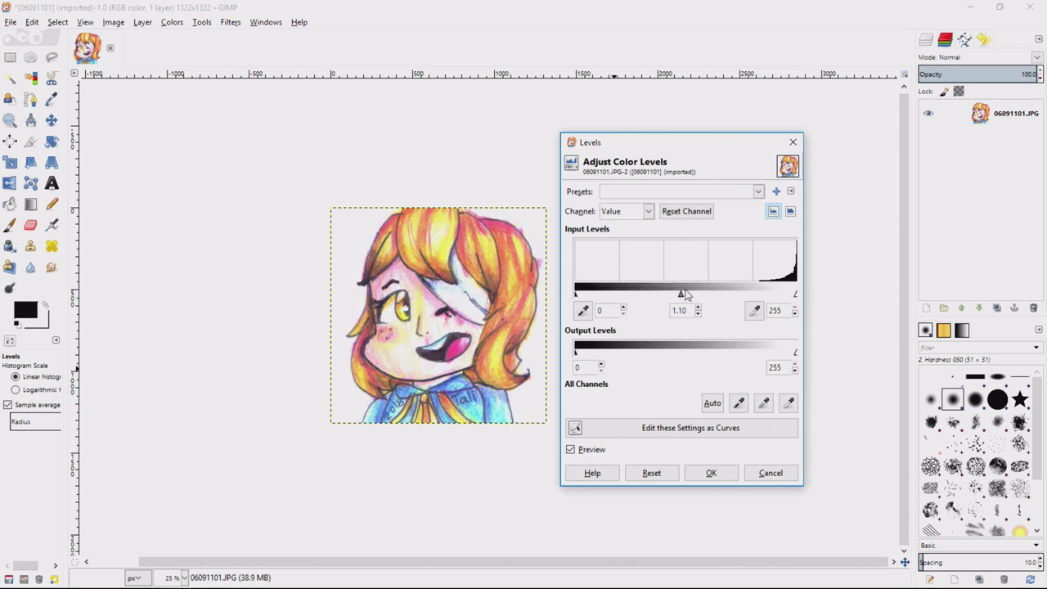
{"action": "left_click_drag", "start_coordinate": [679, 296], "coordinate": [696, 295]}
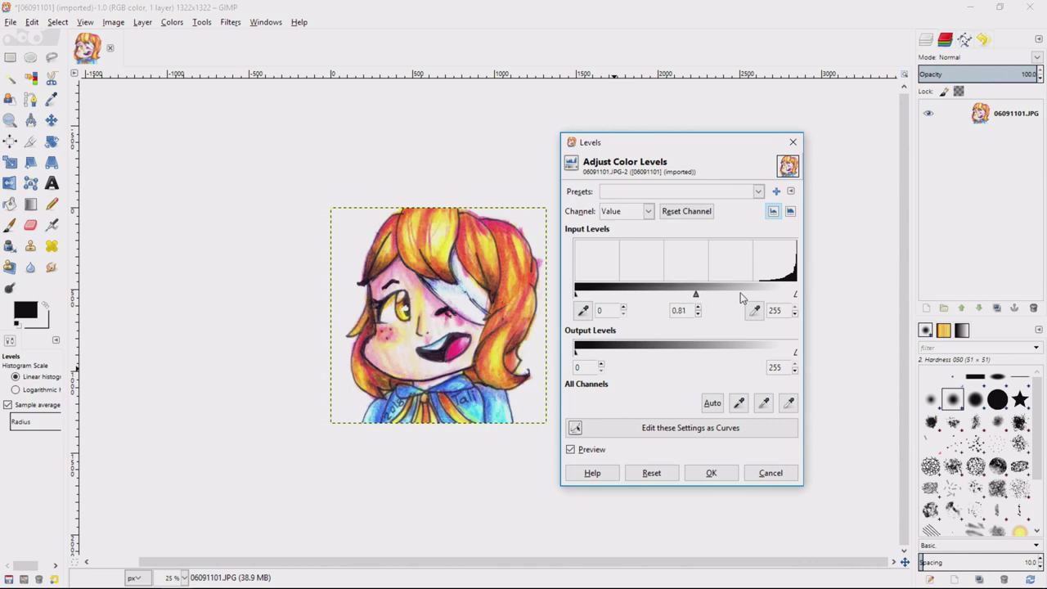
{"action": "left_click_drag", "start_coordinate": [796, 297], "coordinate": [760, 296]}
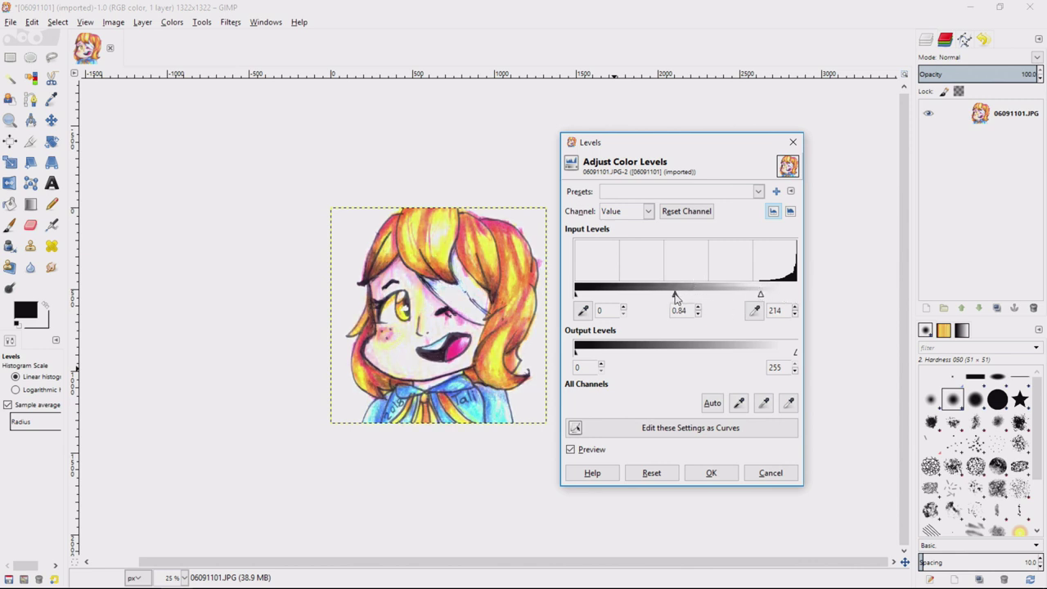
- Apply levels with input black 80, gamma 2.37 and white 255
{"action": "mouse_move", "coordinate": [675, 296]}
{"action": "left_mouse_down"}
{"action": "mouse_move", "coordinate": [657, 296]}
{"action": "mouse_move", "coordinate": [668, 297]}
{"action": "left_mouse_up"}
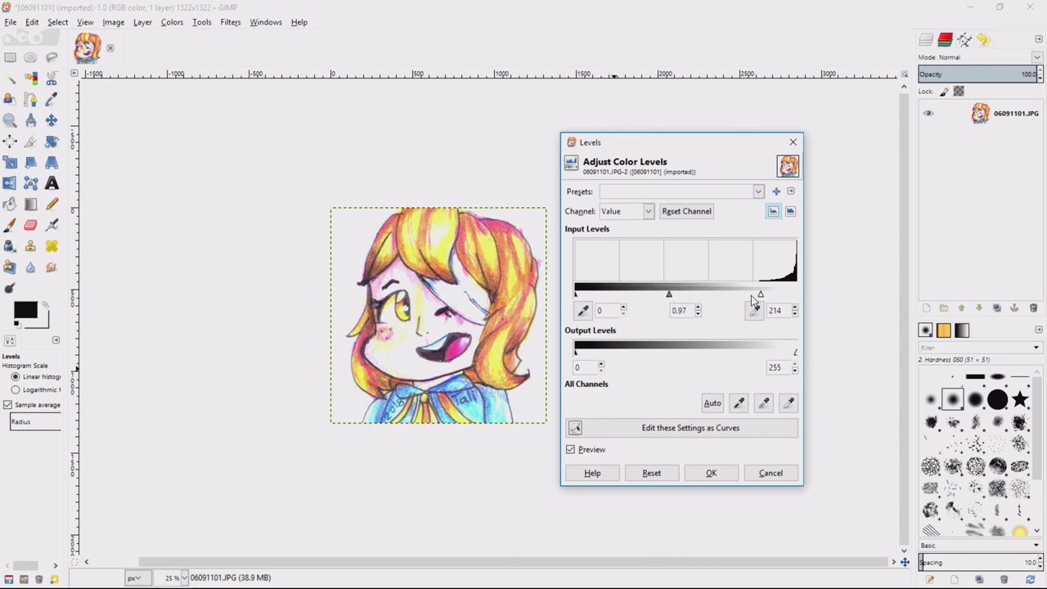
{"action": "left_click_drag", "start_coordinate": [759, 296], "coordinate": [811, 300]}
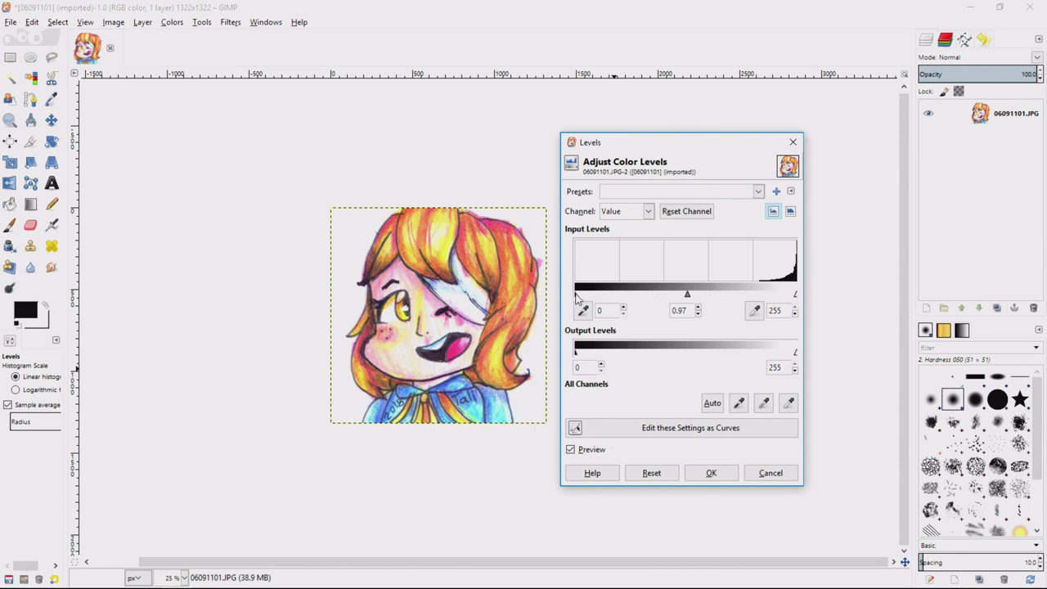
{"action": "left_click_drag", "start_coordinate": [577, 298], "coordinate": [671, 300]}
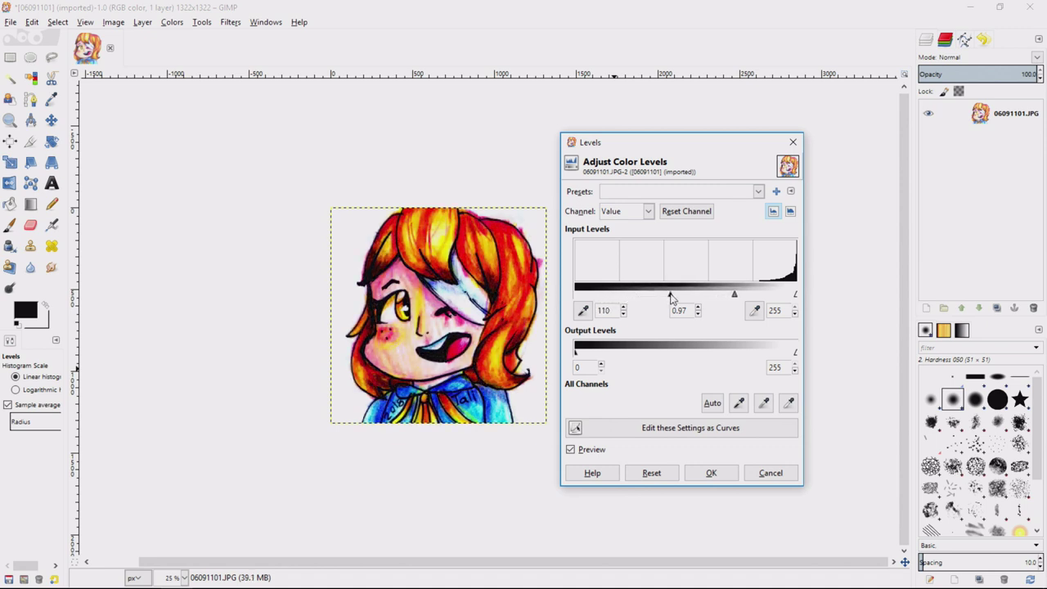
{"action": "mouse_move", "coordinate": [738, 299]}
{"action": "left_mouse_down"}
{"action": "mouse_move", "coordinate": [705, 294]}
{"action": "mouse_move", "coordinate": [726, 288]}
{"action": "mouse_move", "coordinate": [646, 300]}
{"action": "left_mouse_up"}
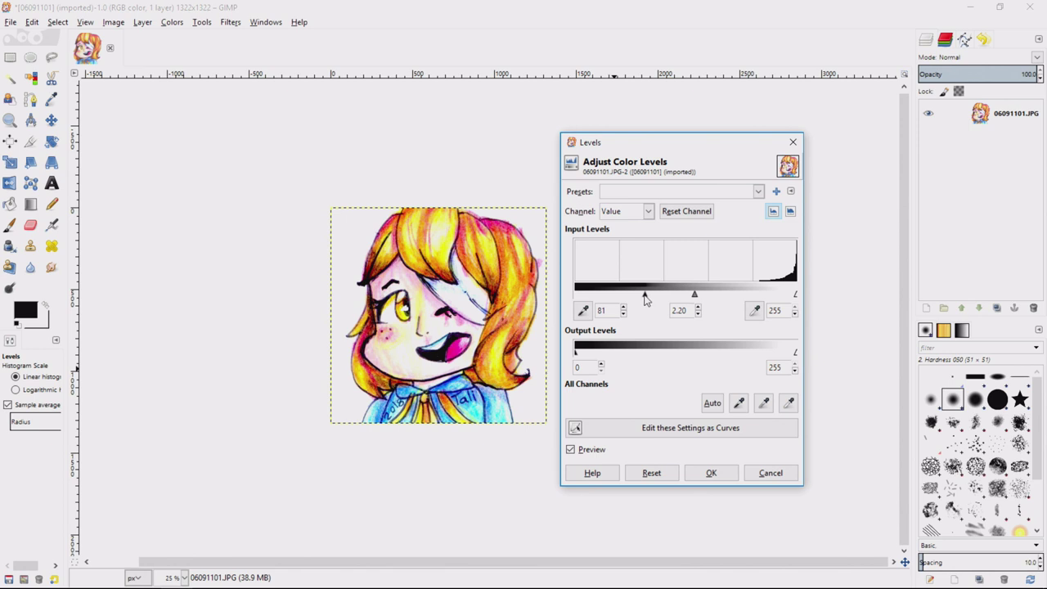
{"action": "left_click_drag", "start_coordinate": [694, 298], "coordinate": [691, 299]}
{"action": "left_click", "coordinate": [711, 473]}
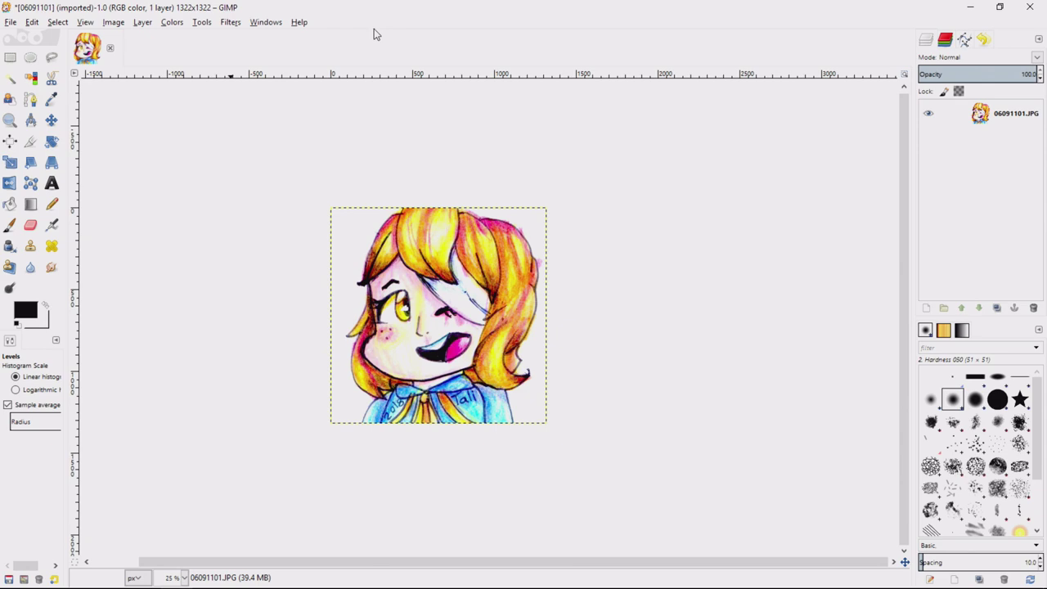
- View the portrait at 100% and open the Export As window
{"action": "key", "text": "1"}
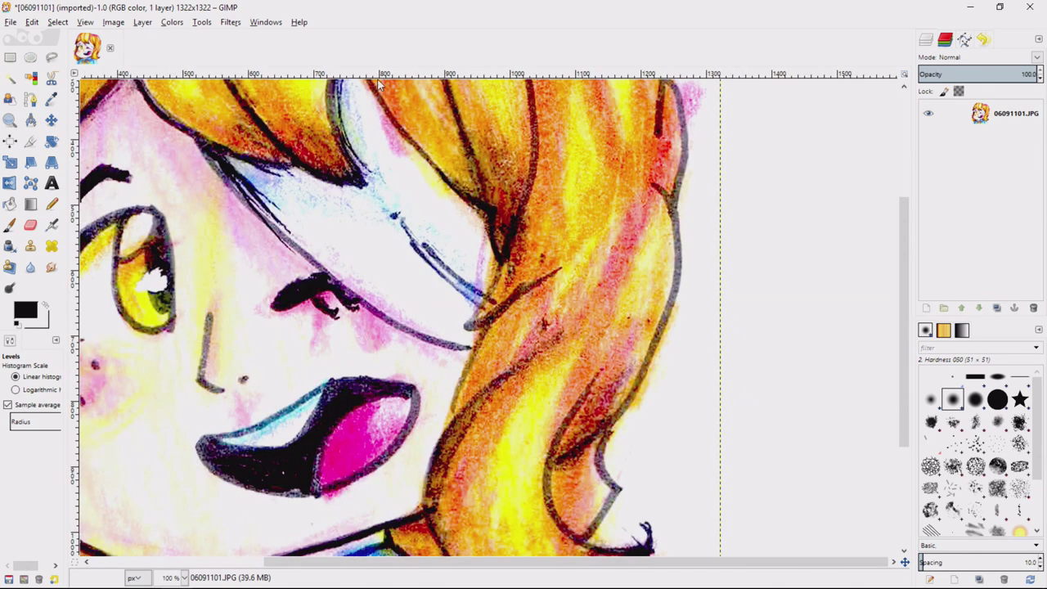
{"action": "left_click_drag", "start_coordinate": [620, 562], "coordinate": [473, 563]}
{"action": "right_click", "coordinate": [504, 400]}
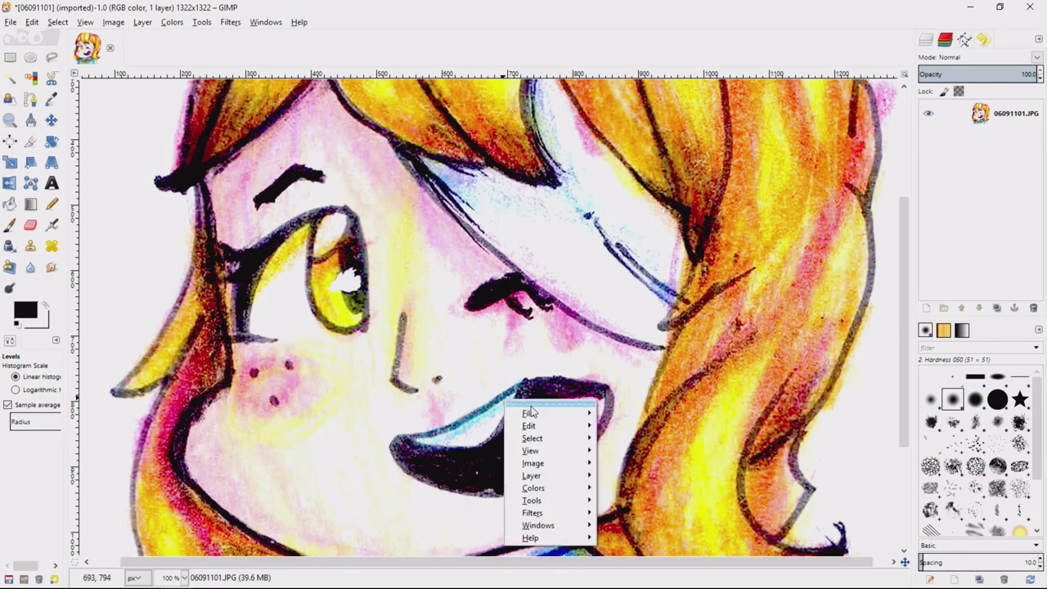
{"action": "mouse_move", "coordinate": [530, 416]}
{"action": "left_click", "coordinate": [652, 472]}
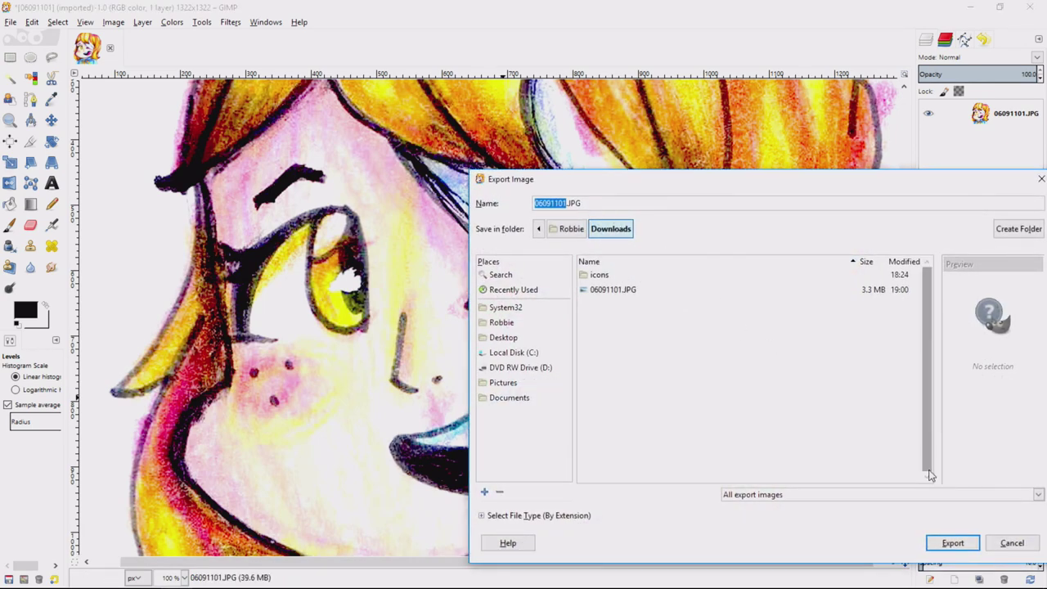
- Rename the export file to Thumbnail.JPG after backing out of an overwrite attempt
{"action": "left_click", "coordinate": [953, 543]}
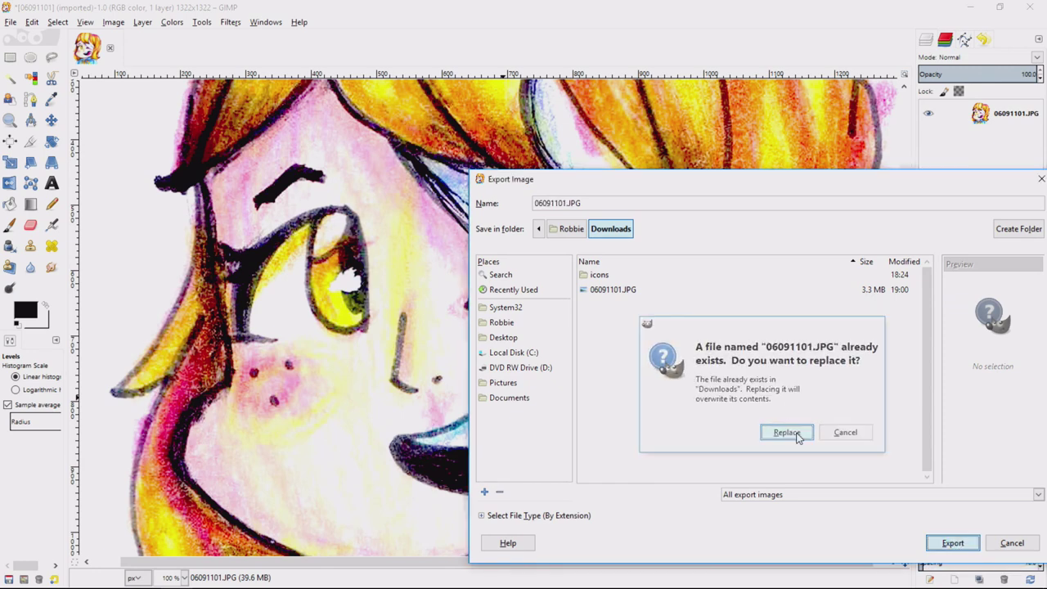
{"action": "left_click", "coordinate": [782, 430]}
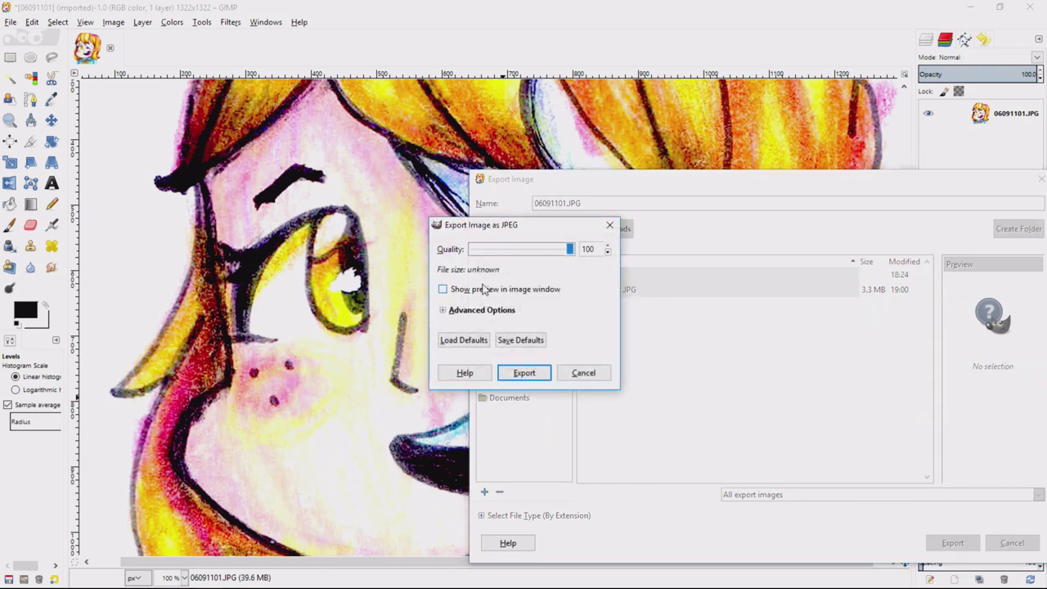
{"action": "left_click", "coordinate": [582, 372]}
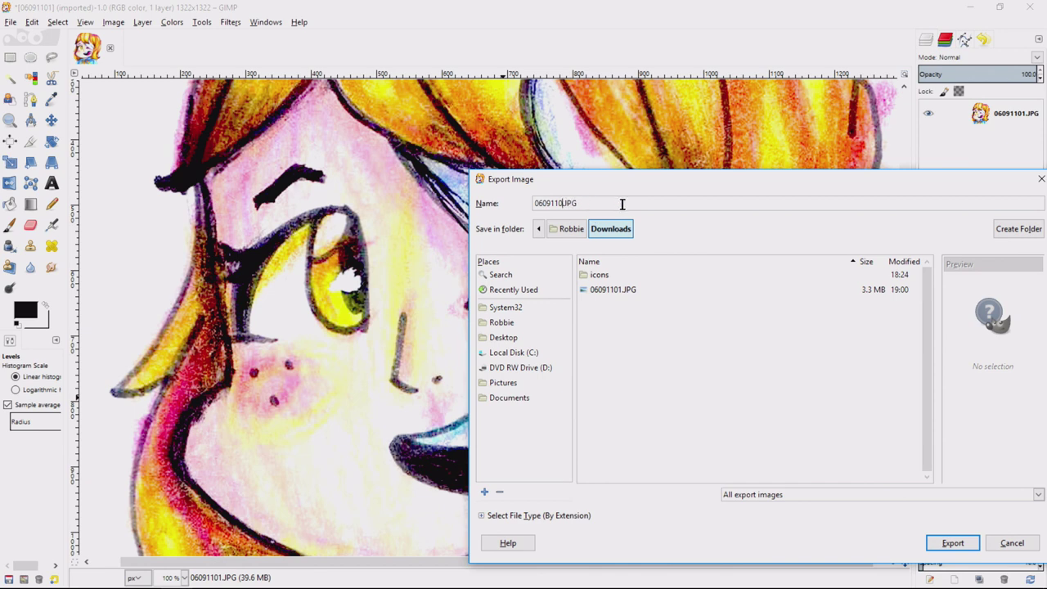
{"action": "key", "text": "BackSpace"}
{"action": "key", "text": "BackSpace"}
{"action": "key", "text": "BackSpace"}
{"action": "key", "text": "BackSpace"}
{"action": "key", "text": "BackSpace"}
{"action": "key", "text": "BackSpace"}
{"action": "key", "text": "BackSpace"}
{"action": "type", "text": "Thumbna"}
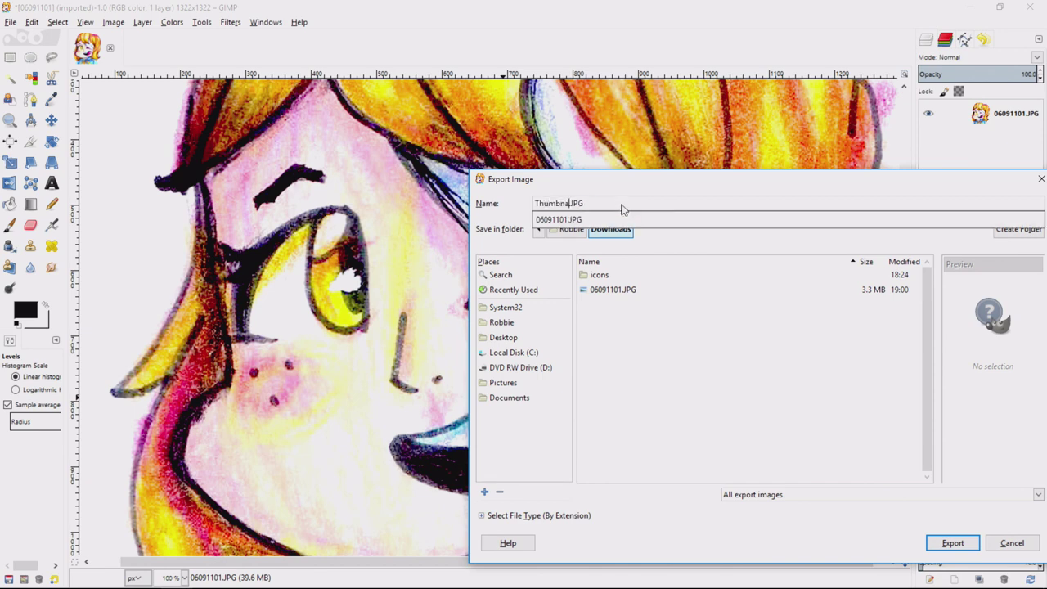
{"action": "type", "text": "il"}
{"action": "key", "text": "Return"}
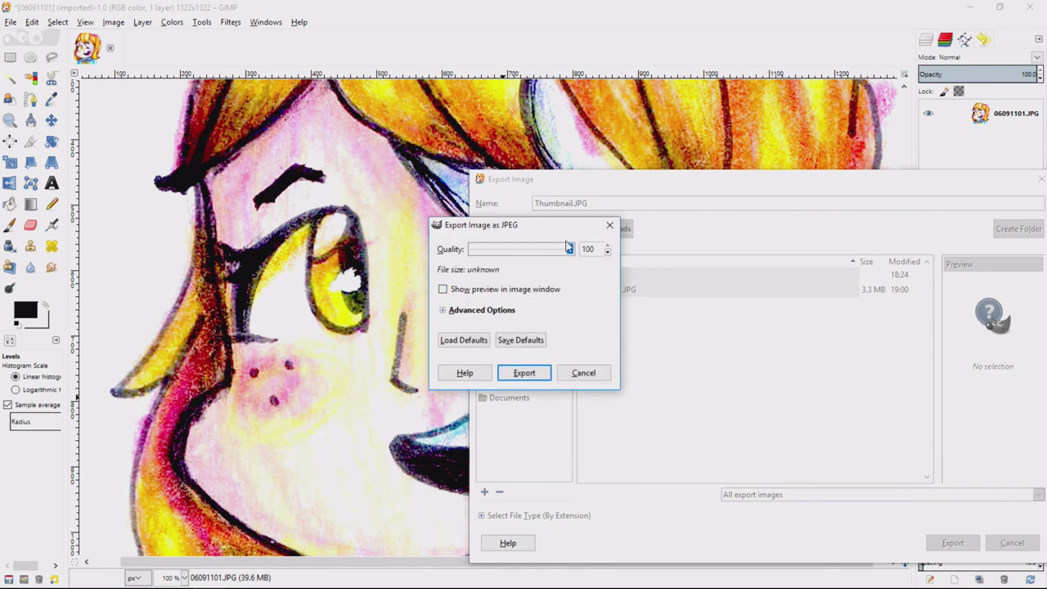
- Preview the JPEG quality options, then cancel them and close the export window
{"action": "left_click", "coordinate": [476, 289]}
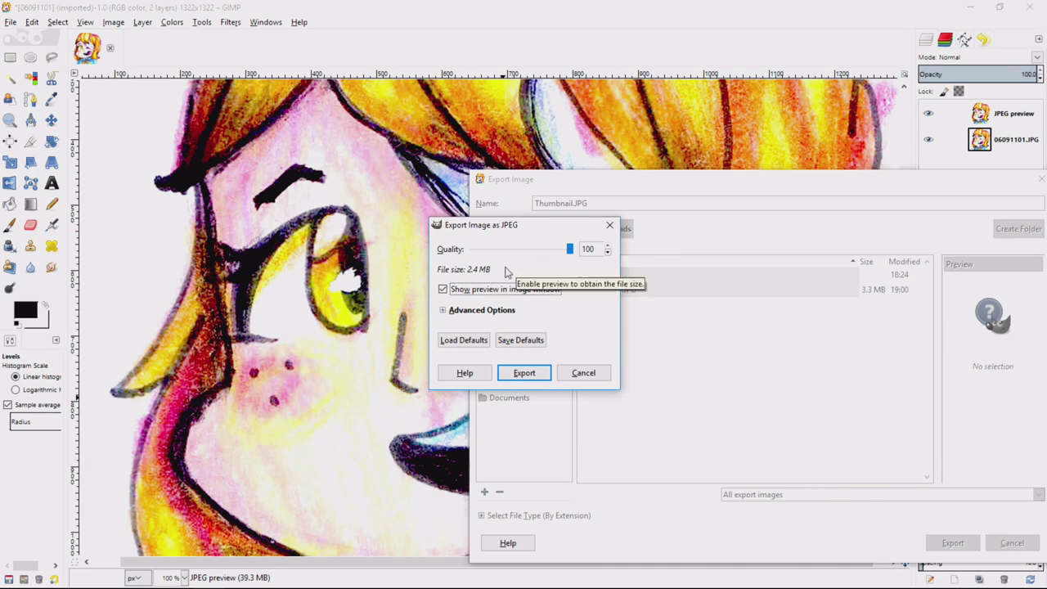
{"action": "left_click_drag", "start_coordinate": [507, 228], "coordinate": [507, 246]}
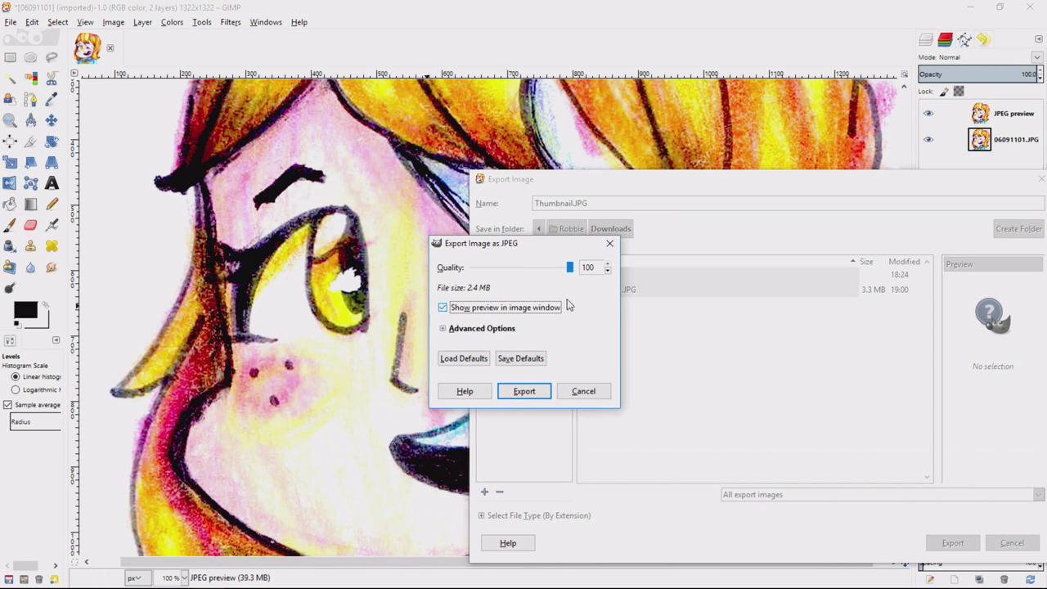
{"action": "left_click_drag", "start_coordinate": [573, 272], "coordinate": [563, 271]}
{"action": "scroll", "coordinate": [563, 271], "scroll_direction": "up", "scroll_amount": 1}
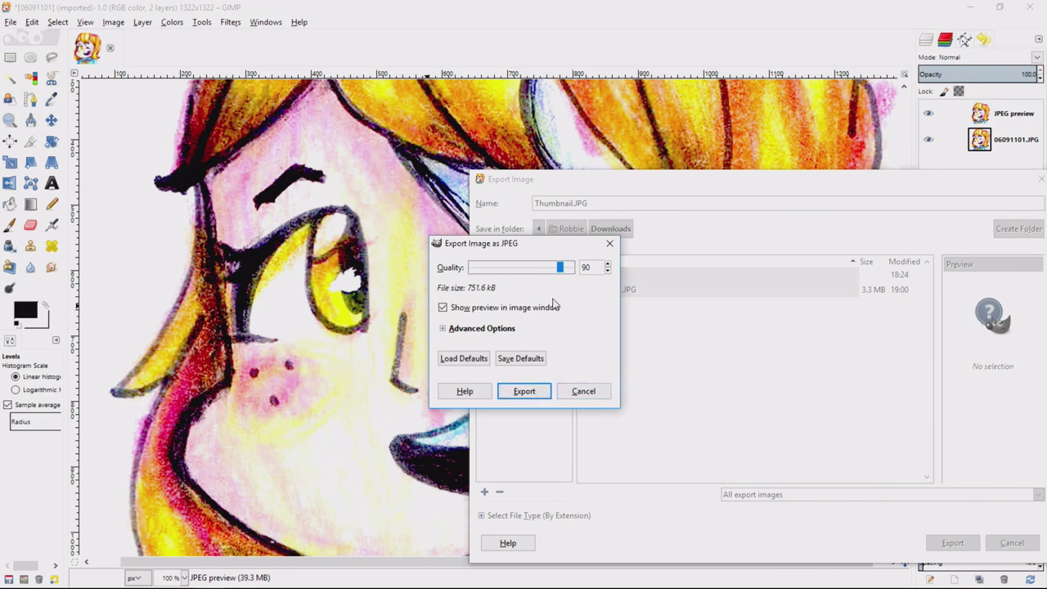
{"action": "left_click", "coordinate": [584, 393]}
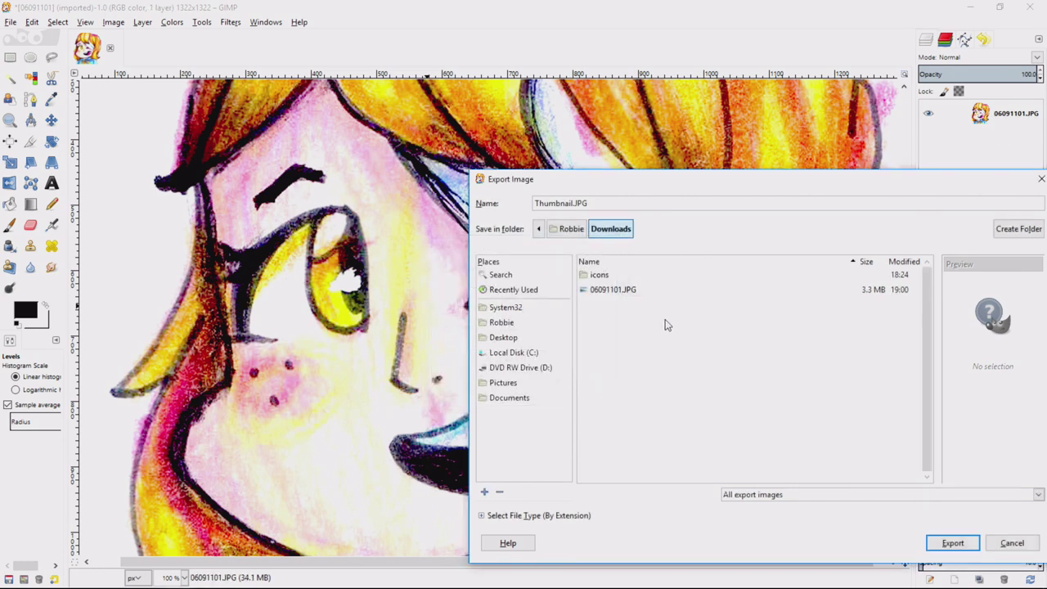
{"action": "key", "text": "Escape"}
- Scale the image to width 500 with unlinked proportions and Sinc (Lanczos3) interpolation
{"action": "right_click", "coordinate": [482, 262]}
{"action": "mouse_move", "coordinate": [532, 328]}
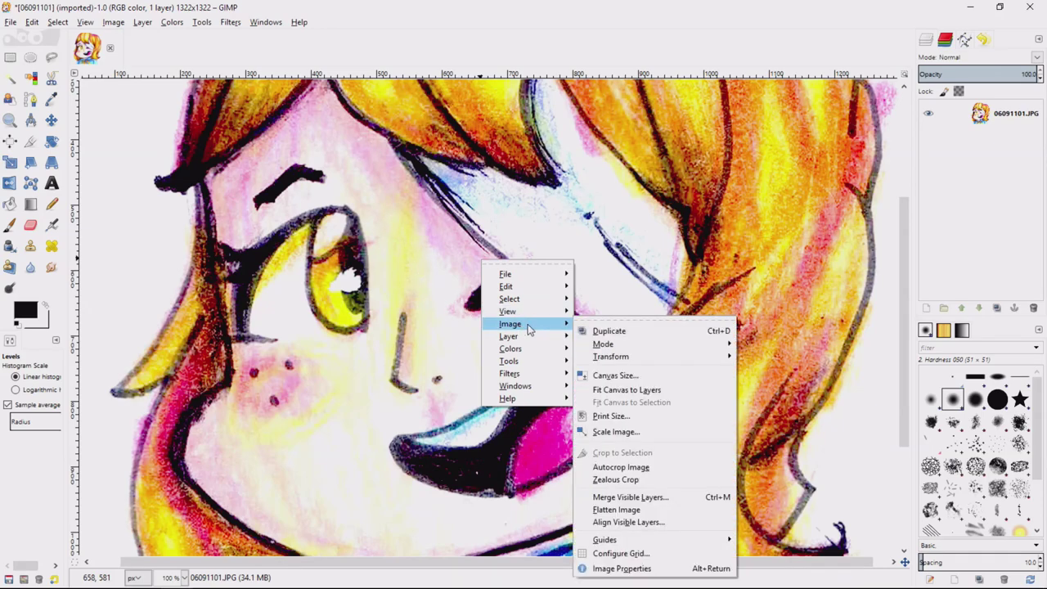
{"action": "left_click", "coordinate": [644, 431]}
{"action": "type", "text": "500"}
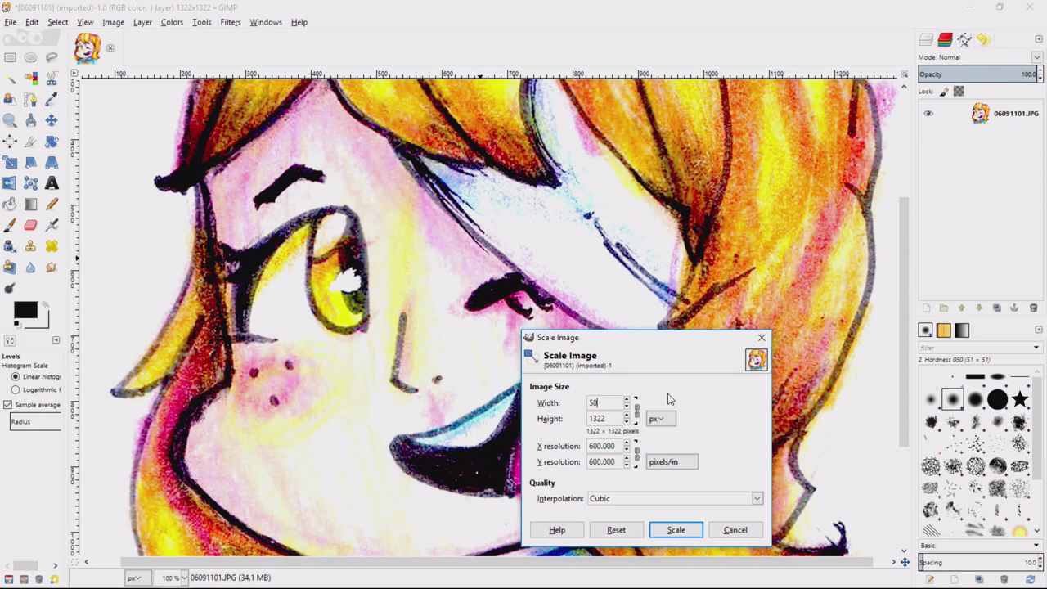
{"action": "key", "text": "Tab"}
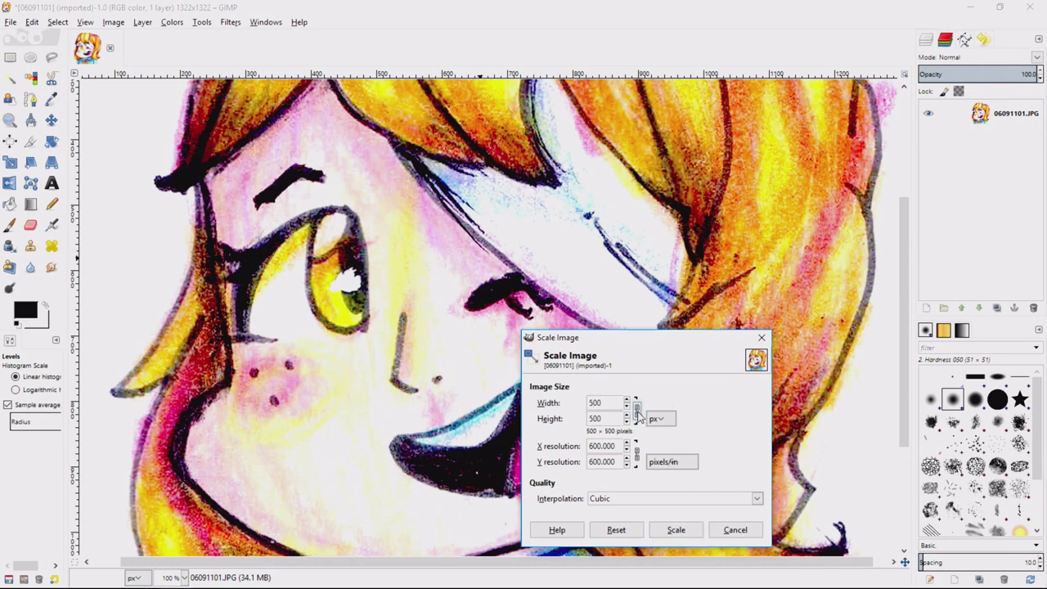
{"action": "left_click", "coordinate": [638, 417]}
{"action": "left_click", "coordinate": [640, 501]}
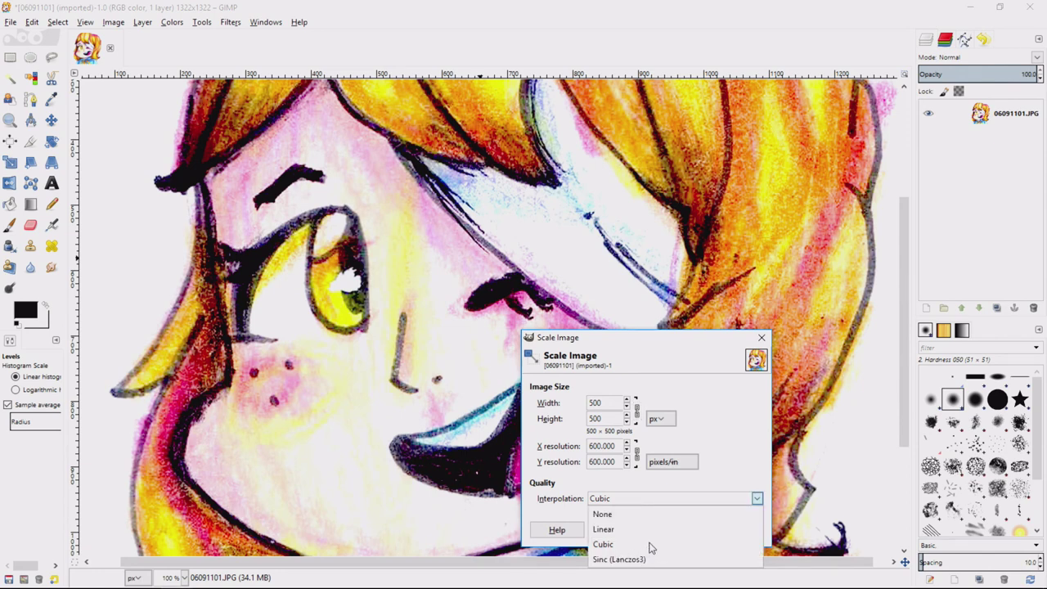
{"action": "left_click", "coordinate": [623, 545]}
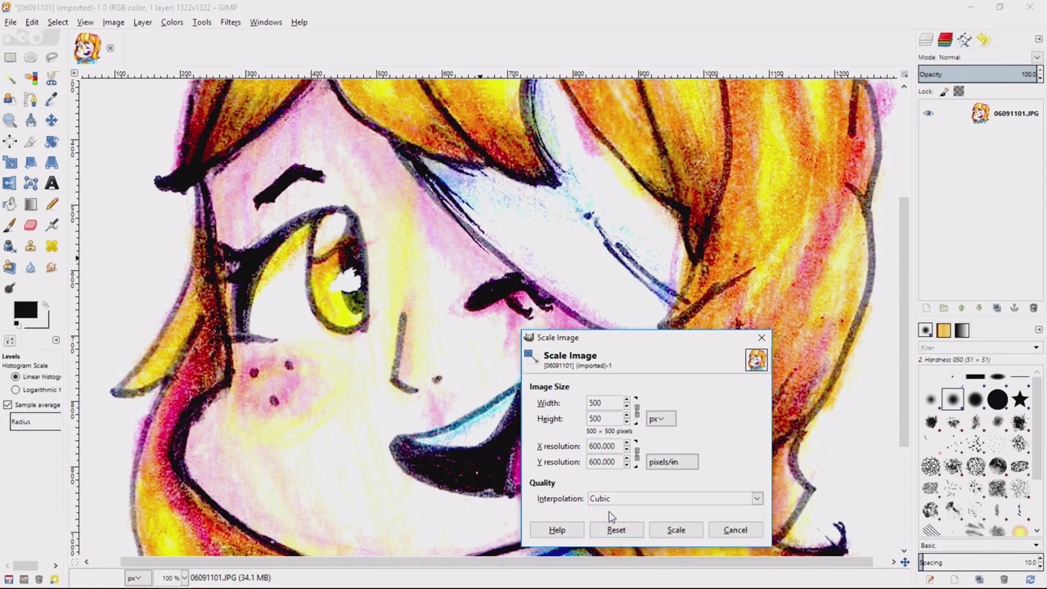
{"action": "left_click", "coordinate": [627, 499]}
{"action": "left_click", "coordinate": [628, 560]}
{"action": "left_click", "coordinate": [686, 530]}
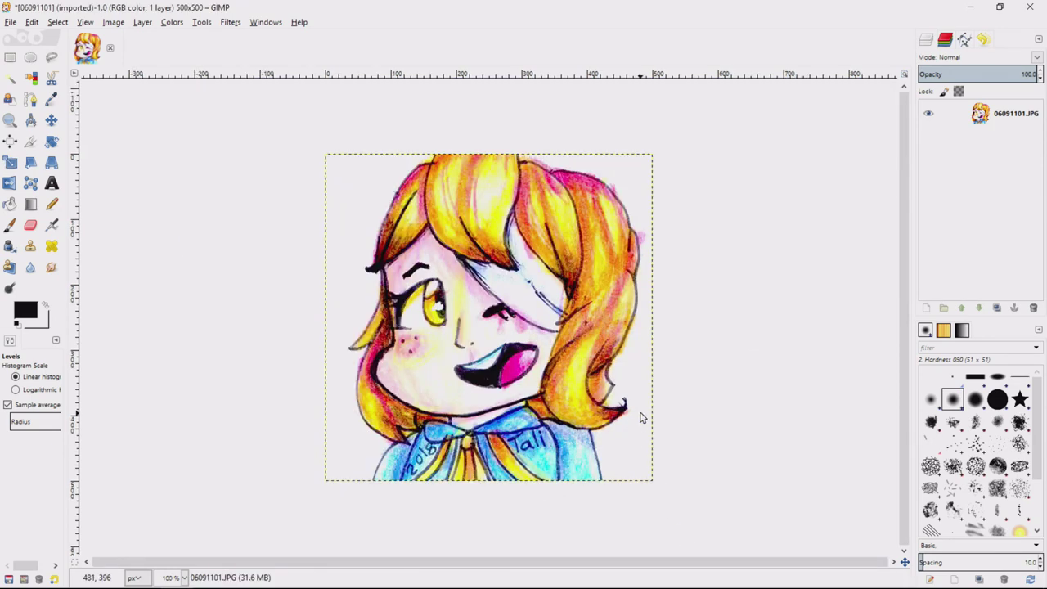
- Start exporting the image under the name Thumbnail.JPG
{"action": "right_click", "coordinate": [550, 302]}
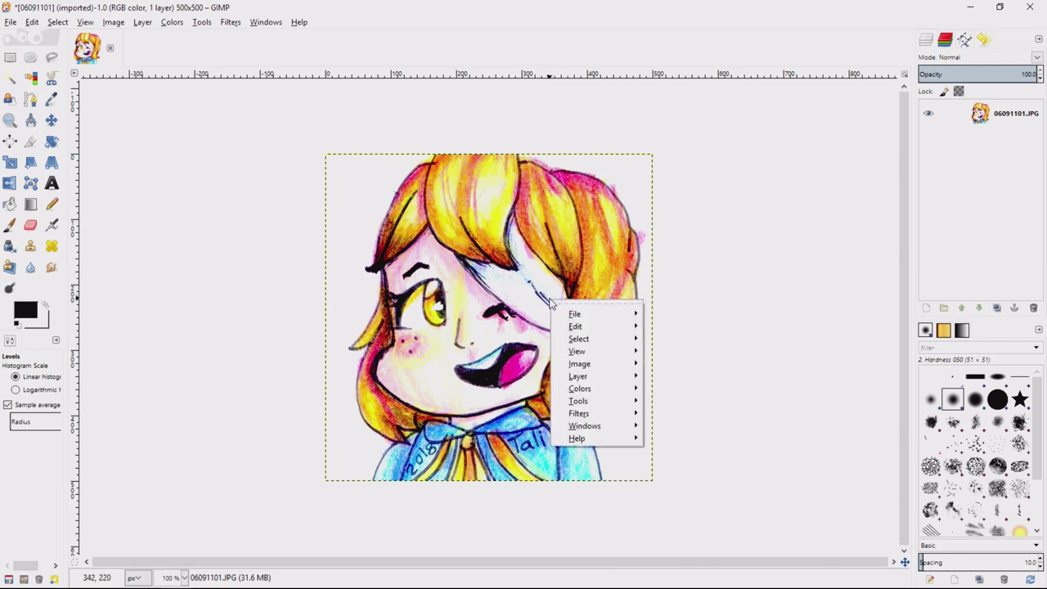
{"action": "mouse_move", "coordinate": [576, 317]}
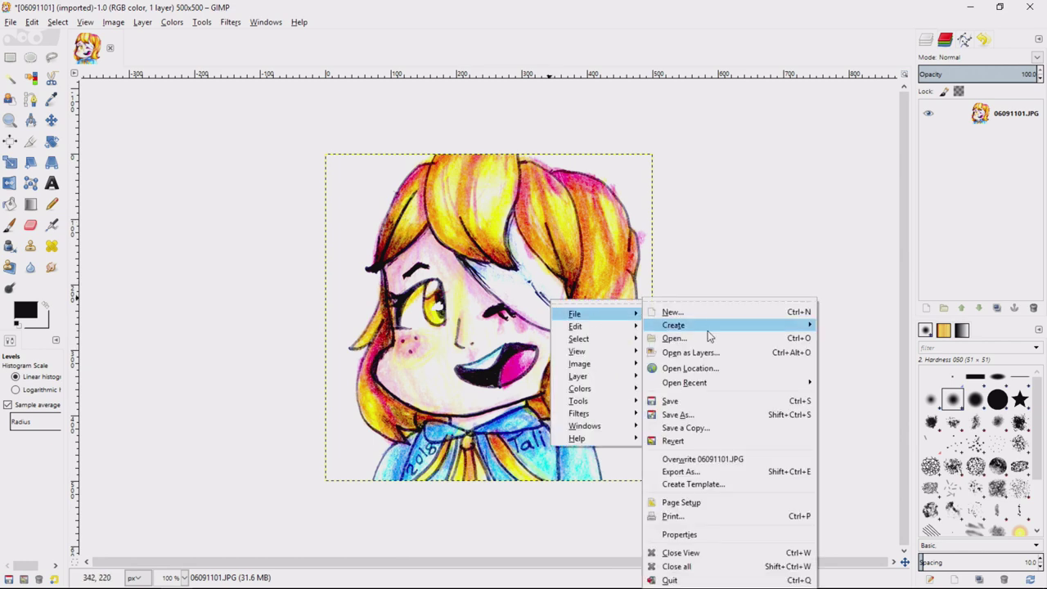
{"action": "left_click", "coordinate": [708, 471]}
{"action": "type", "text": "Thumb"}
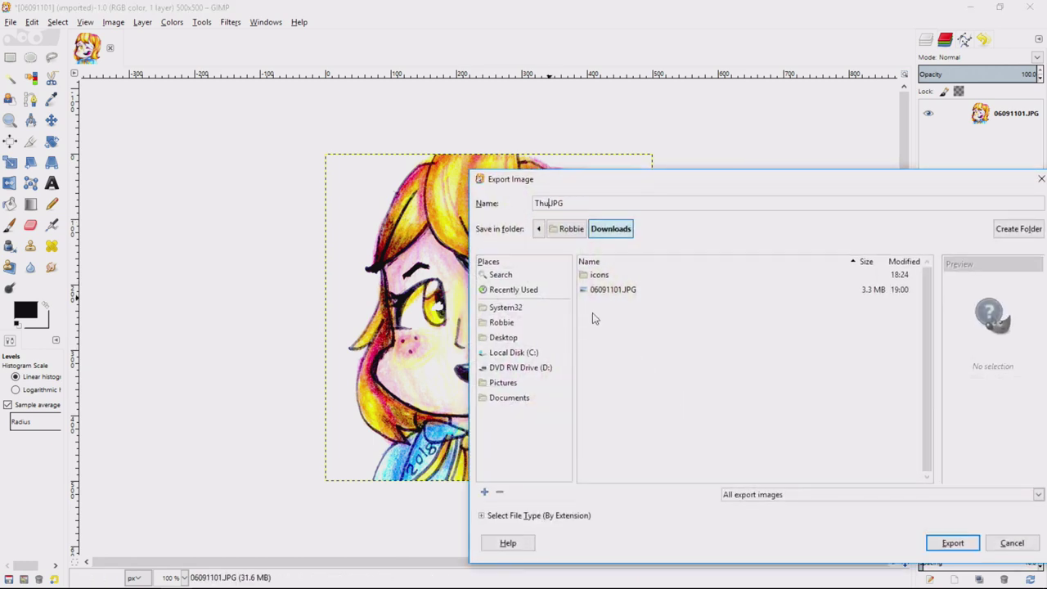
{"action": "type", "text": "nail"}
{"action": "key", "text": "Return"}
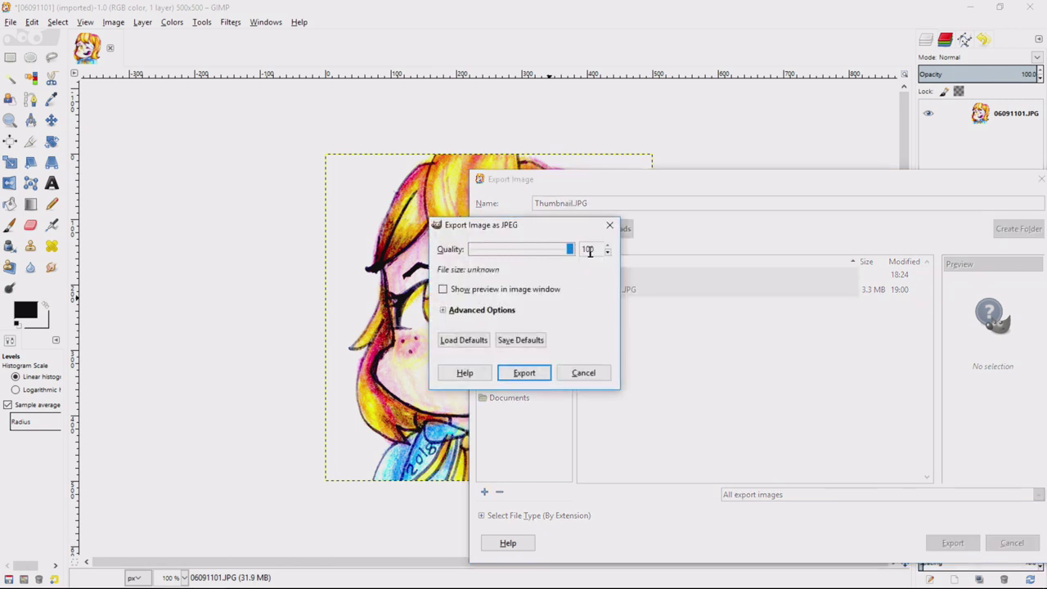
- Enable the JPEG preview, set quality to 90, and export Thumbnail.JPG
{"action": "left_click", "coordinate": [478, 291]}
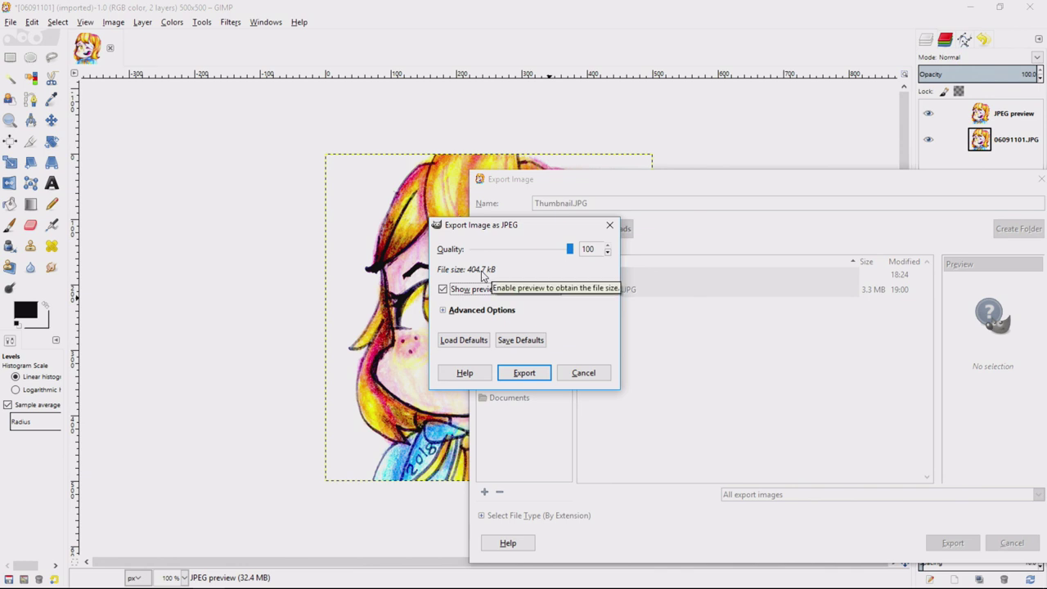
{"action": "left_click", "coordinate": [608, 255]}
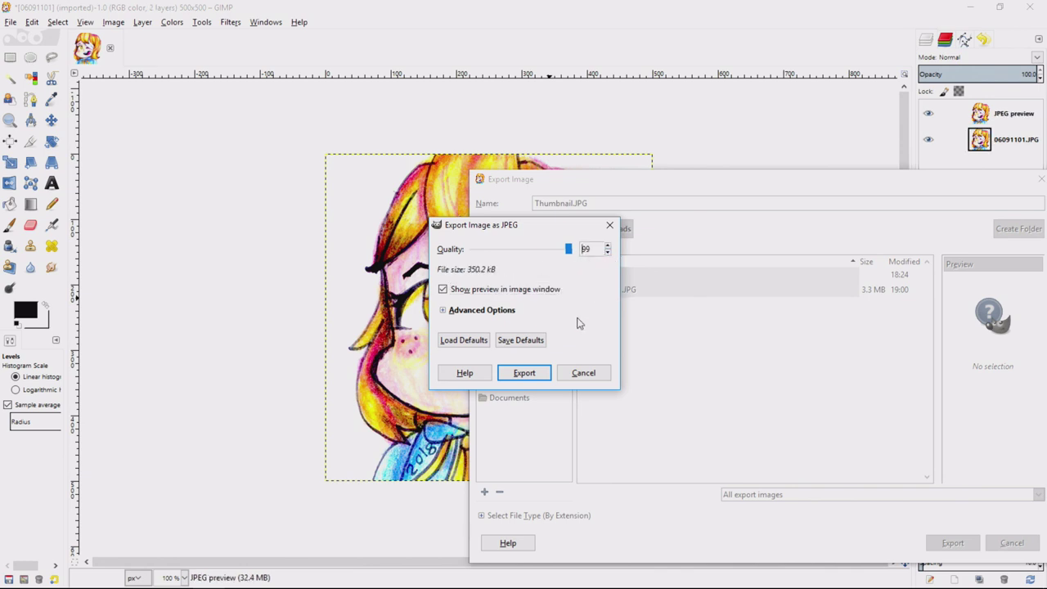
{"action": "left_click", "coordinate": [608, 245]}
{"action": "left_click", "coordinate": [608, 254]}
{"action": "left_click_drag", "start_coordinate": [572, 185], "coordinate": [717, 192]}
{"action": "key", "text": "alt+Tab"}
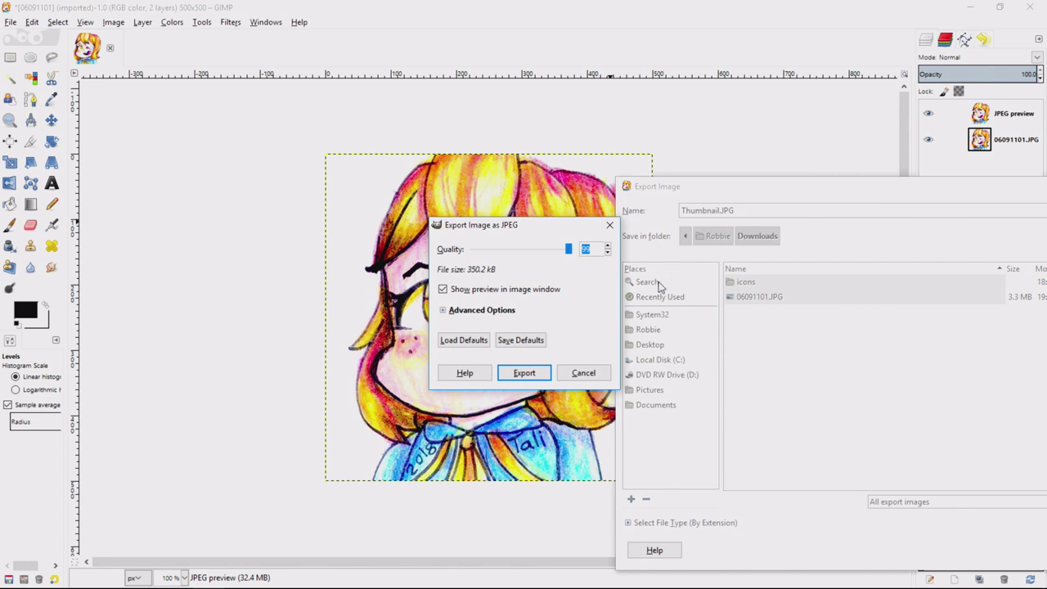
{"action": "left_click_drag", "start_coordinate": [547, 228], "coordinate": [279, 261]}
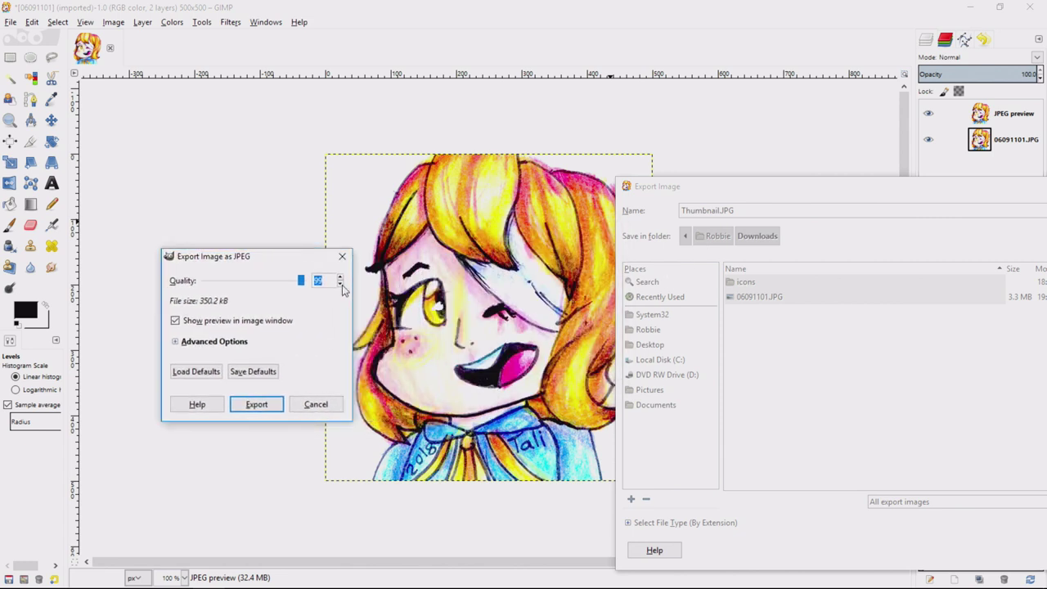
{"action": "type", "text": "90"}
{"action": "key", "text": "Tab"}
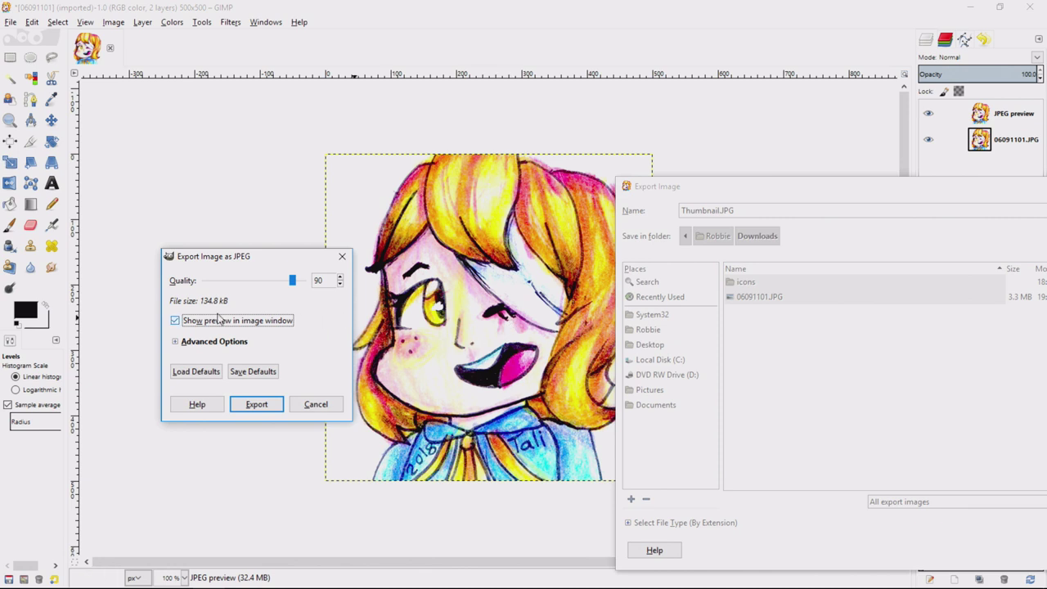
{"action": "left_click", "coordinate": [258, 409]}
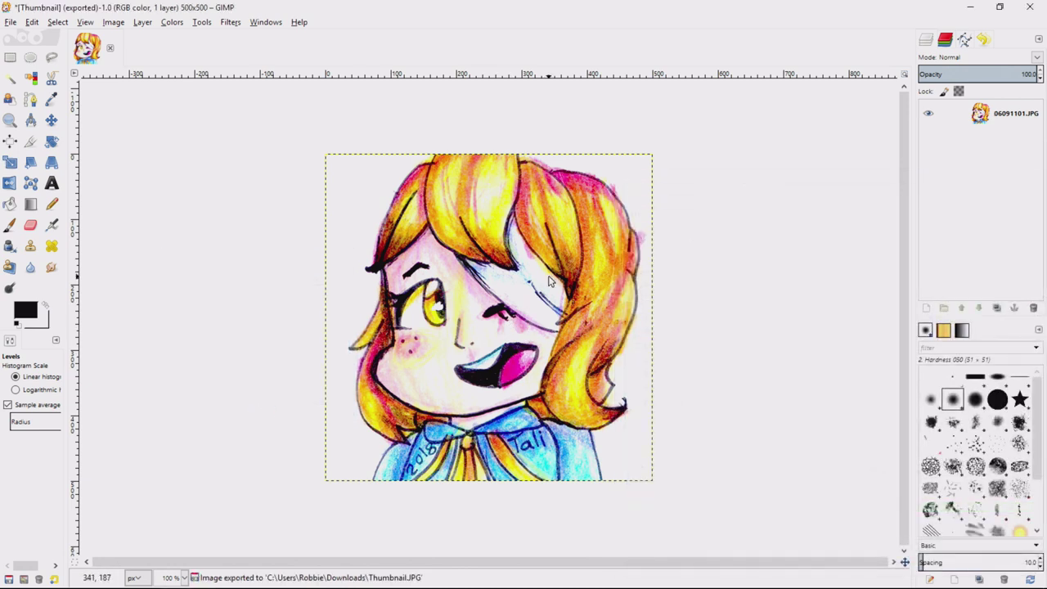